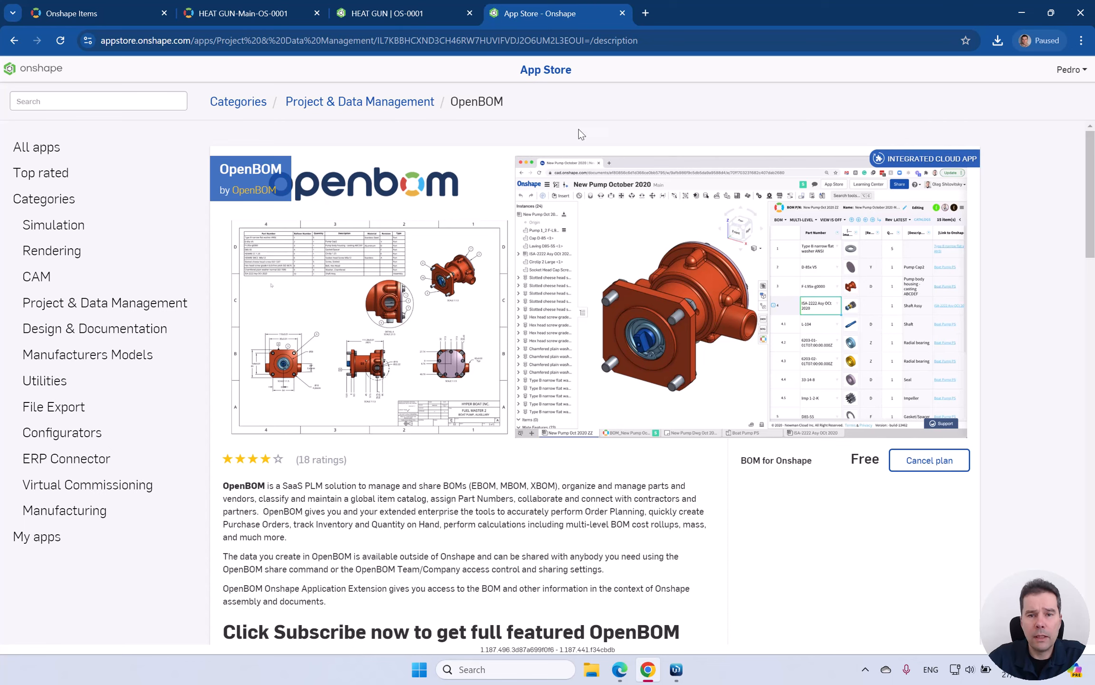
Step: Close the App Store page and open the OpenBOM add-in's settings for the HEAT GUN assembly OS-0001
click(622, 14)
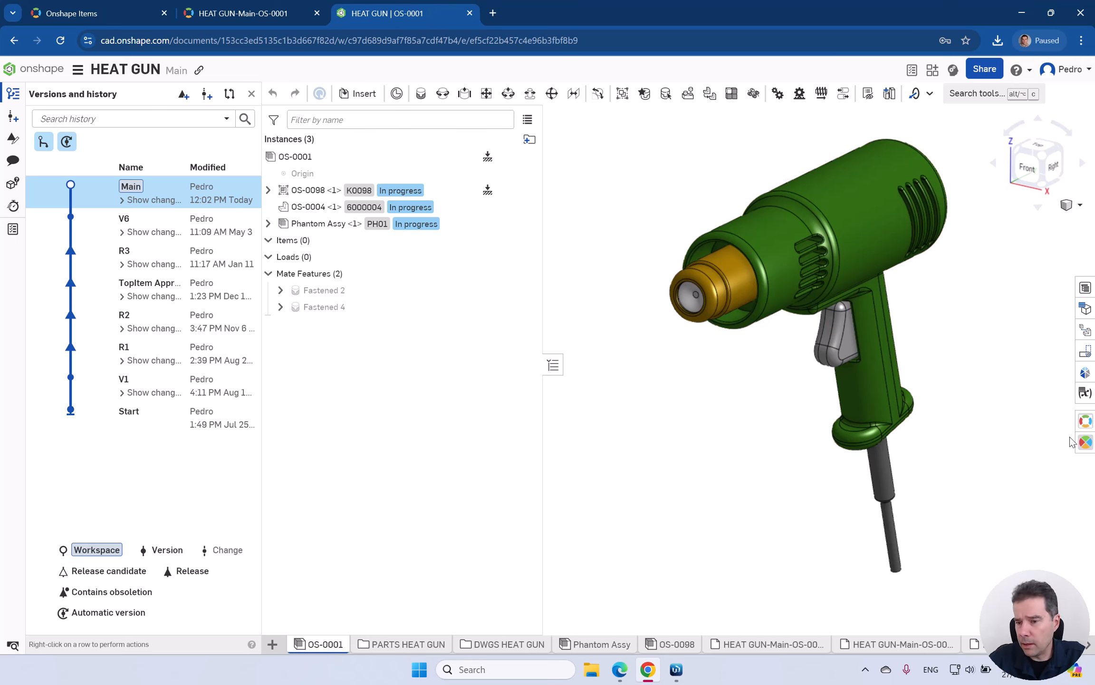
click(1087, 422)
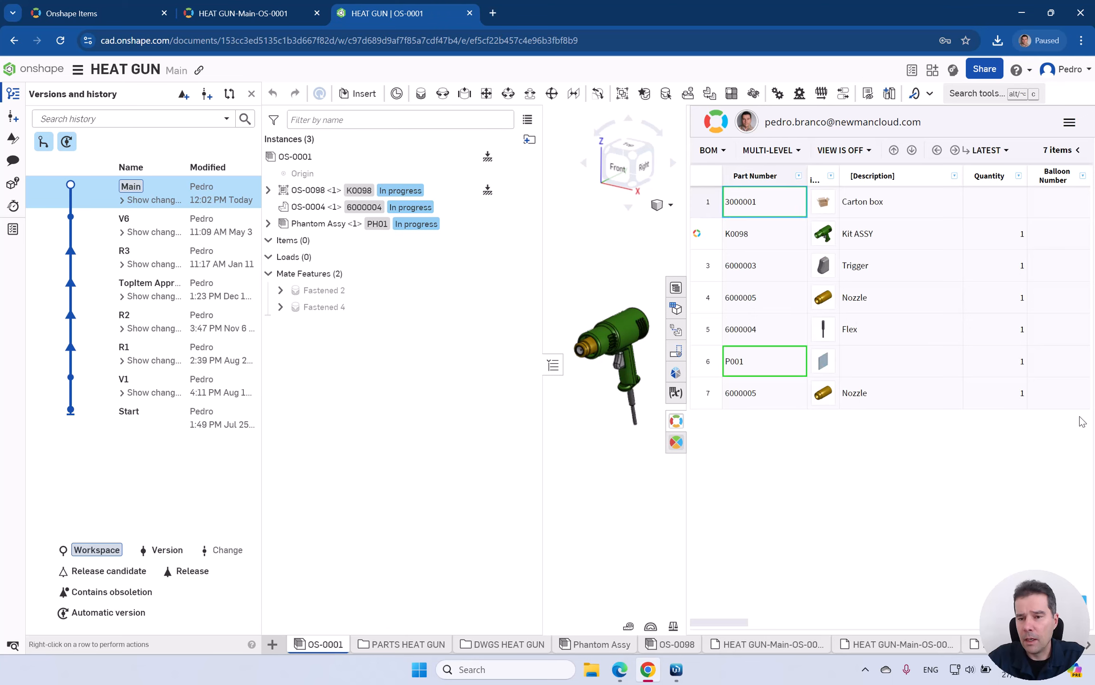
click(1069, 124)
click(1007, 156)
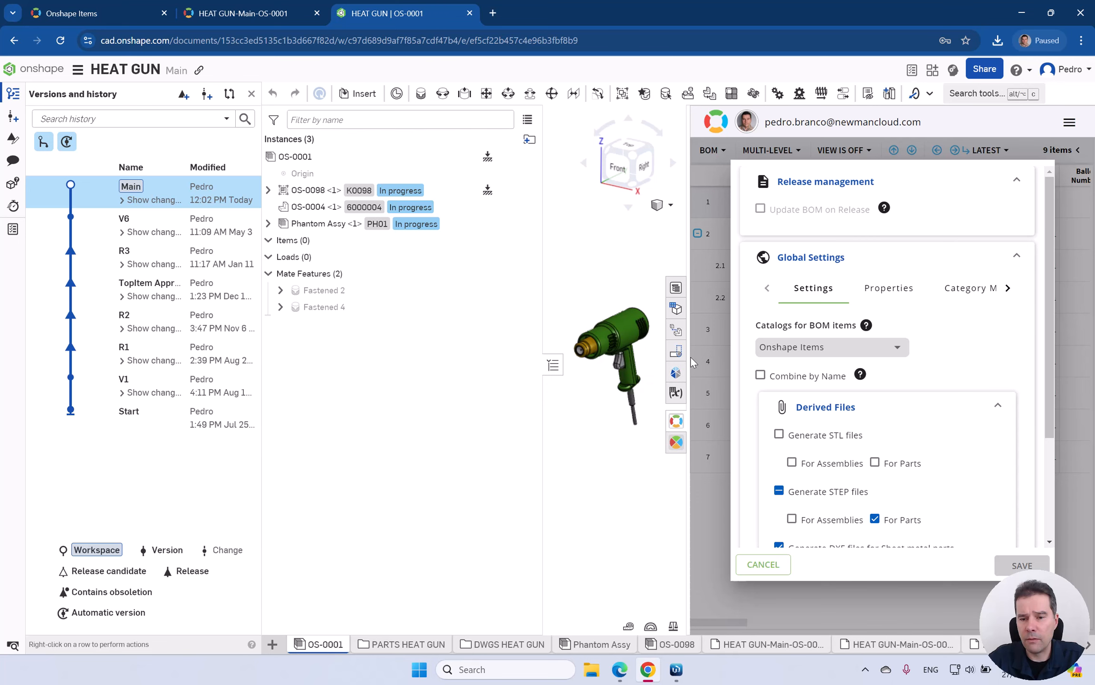
Step: Examine the OpenBOM global settings, including the derived file options and the catalogs selectable for BOM items
drag(688, 355, 590, 354)
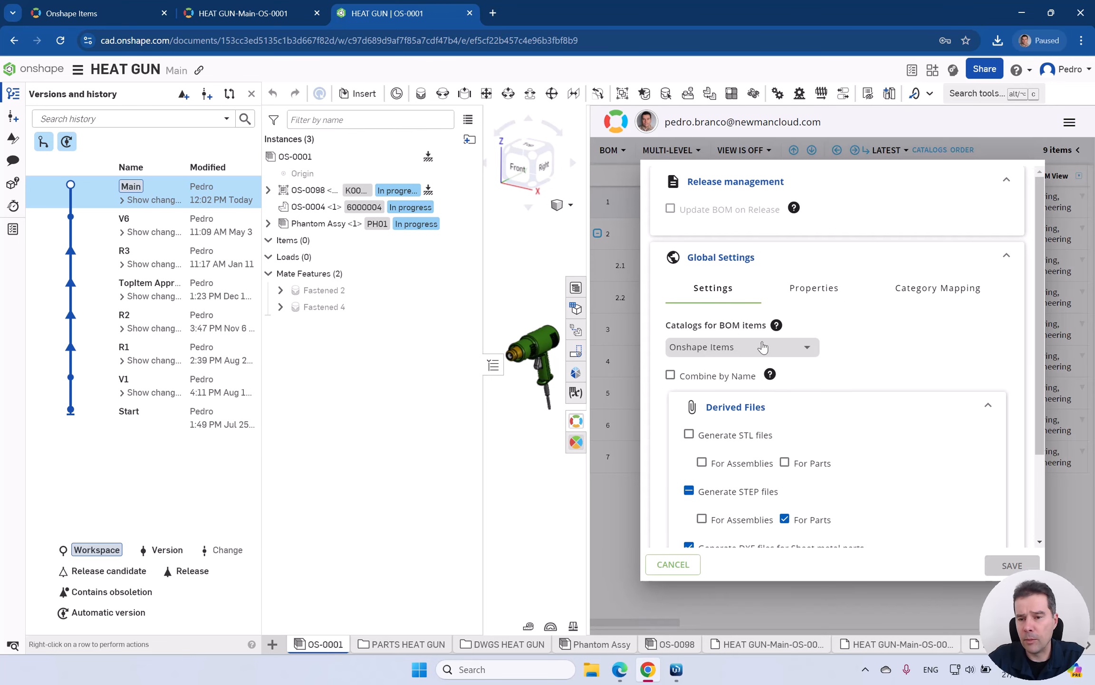
scroll(887, 303, down, 3)
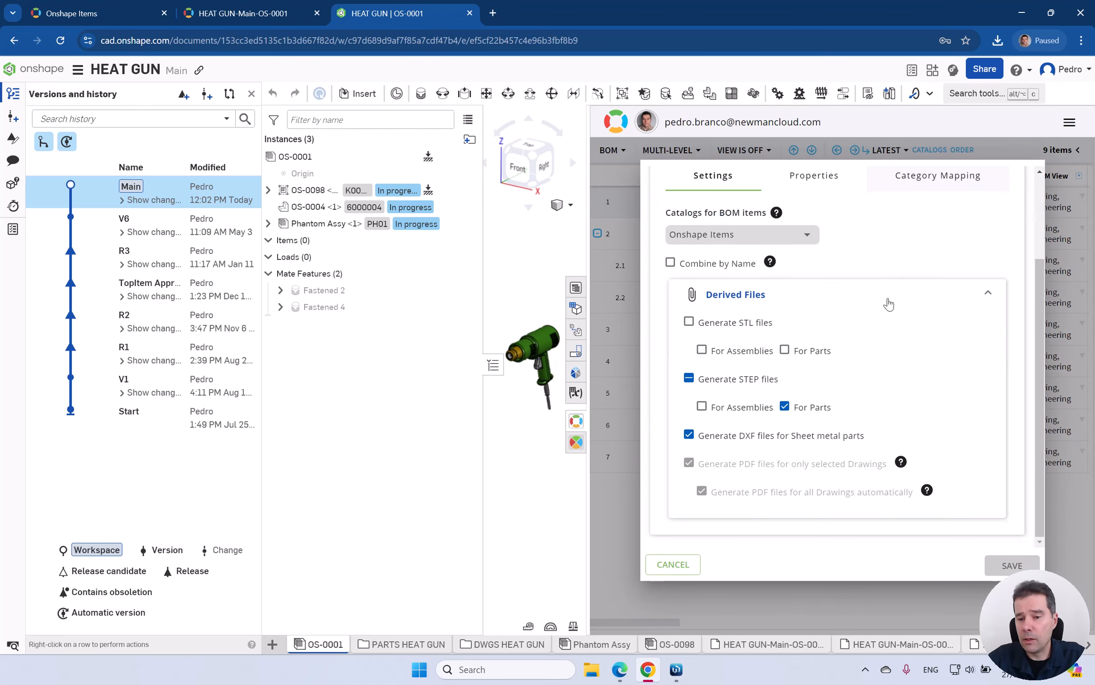
scroll(887, 303, up, 3)
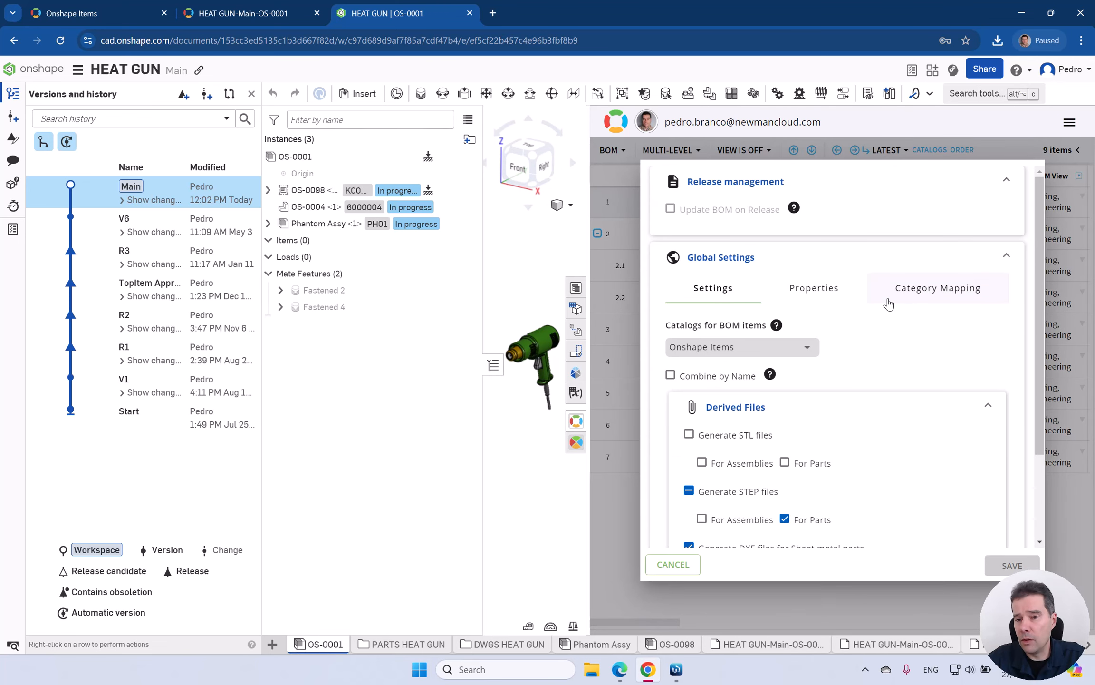
click(729, 293)
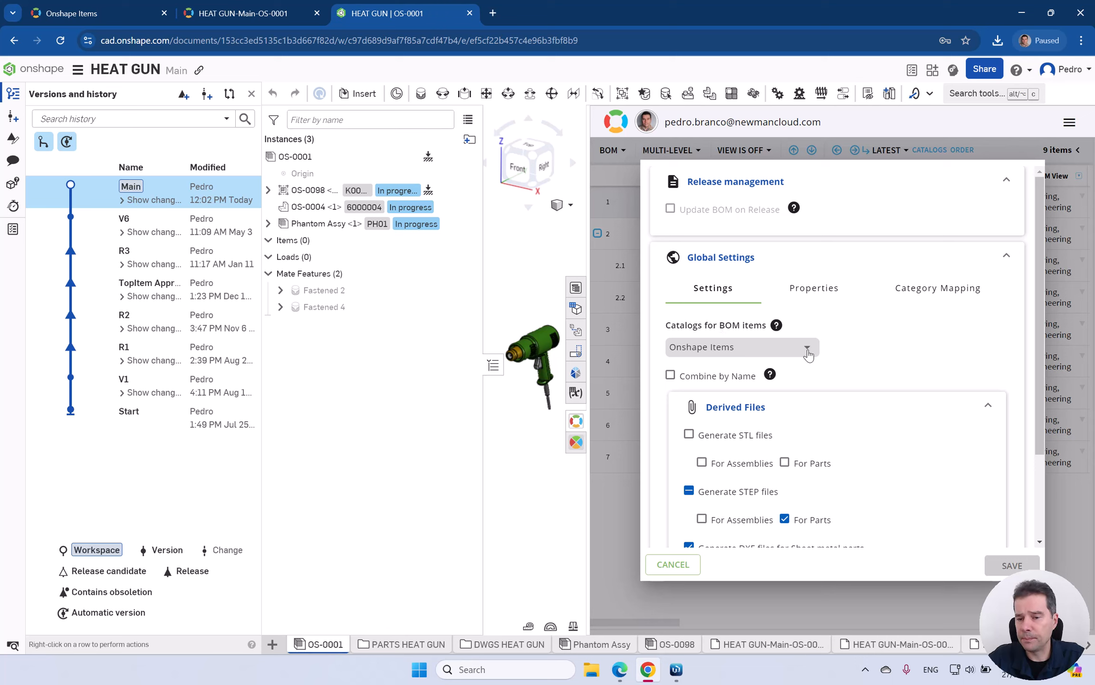
scroll(764, 494, down, 1)
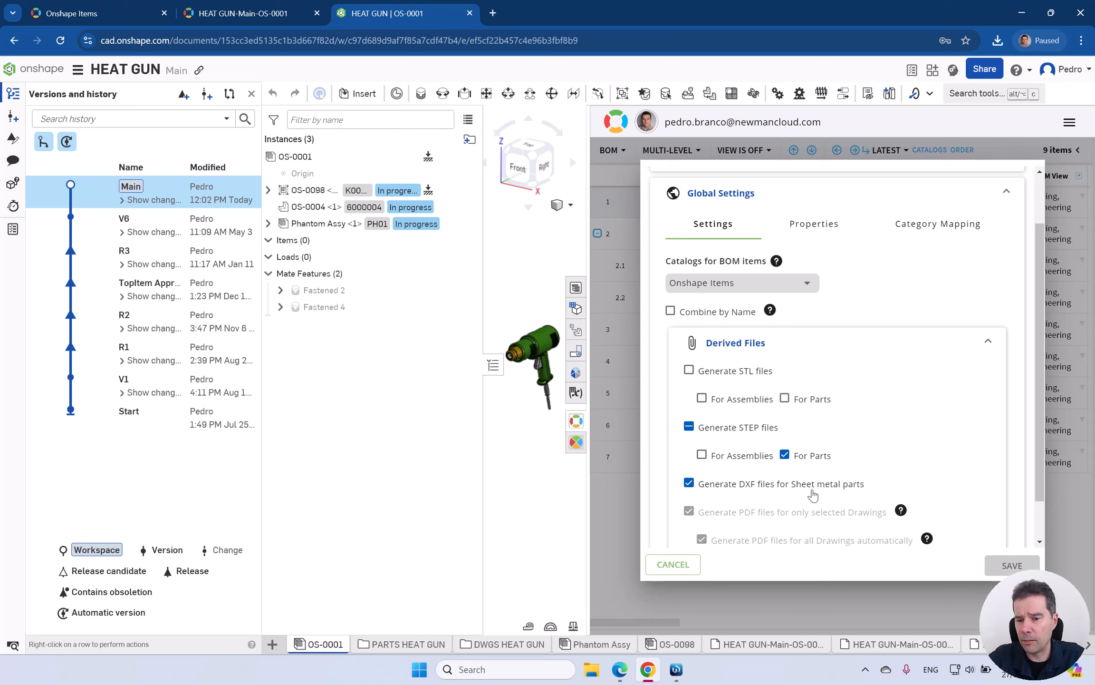
scroll(819, 476, up, 1)
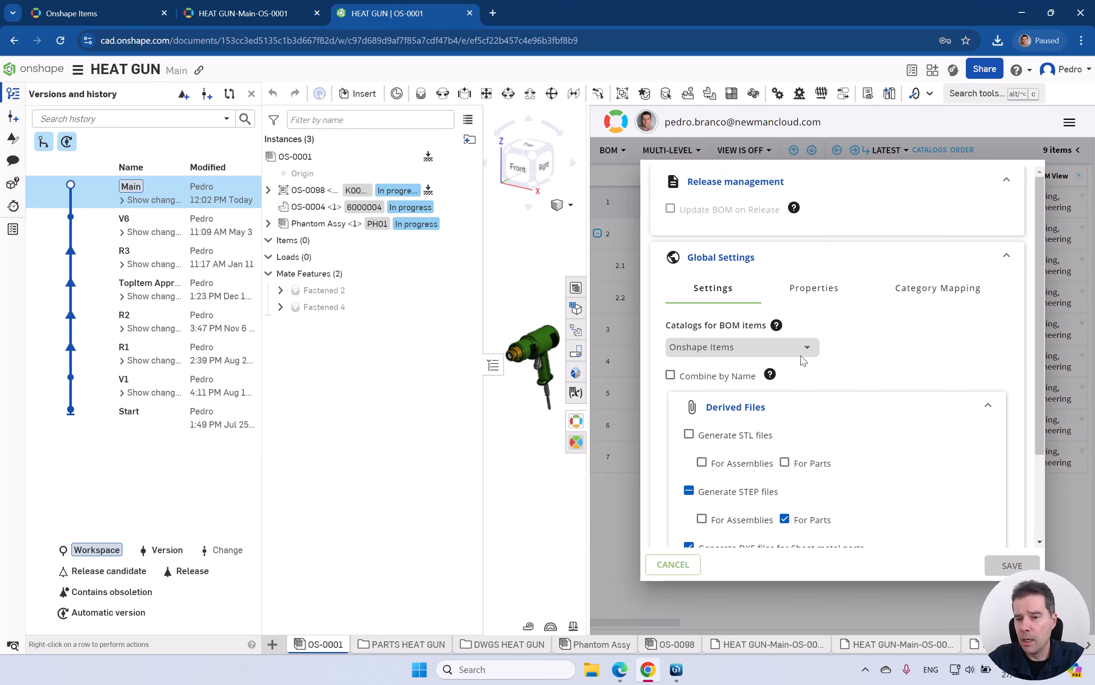
click(798, 350)
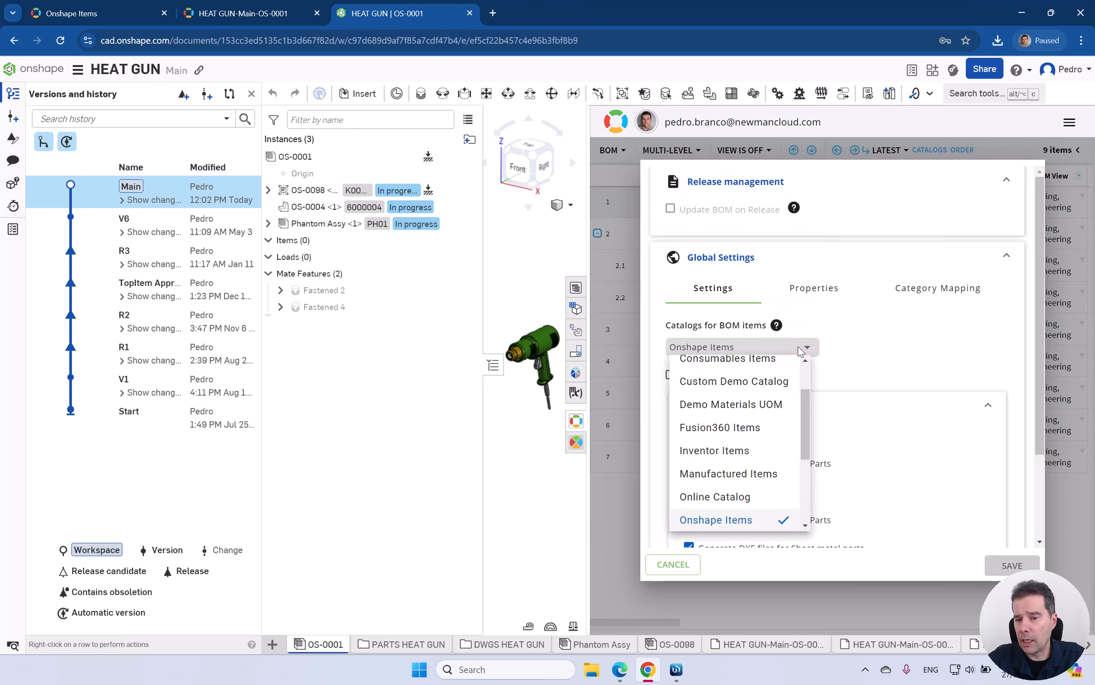
click(866, 348)
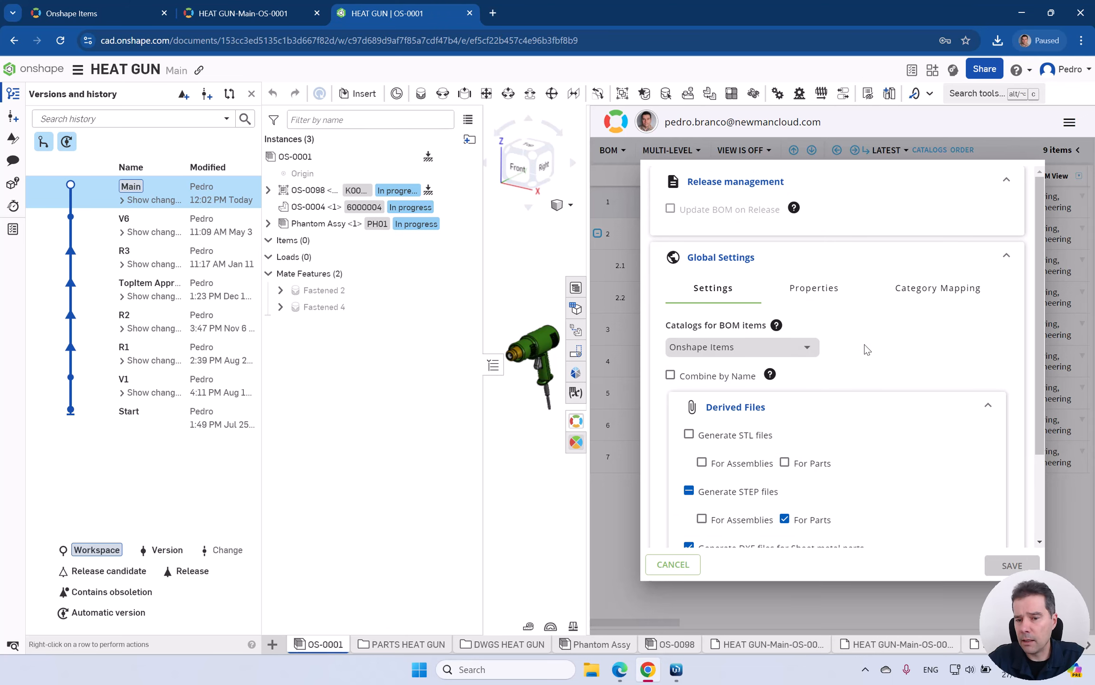
Step: Review the transferable properties and the Onshape category to OpenBOM catalog mapping, and leave the settings without saving
click(813, 291)
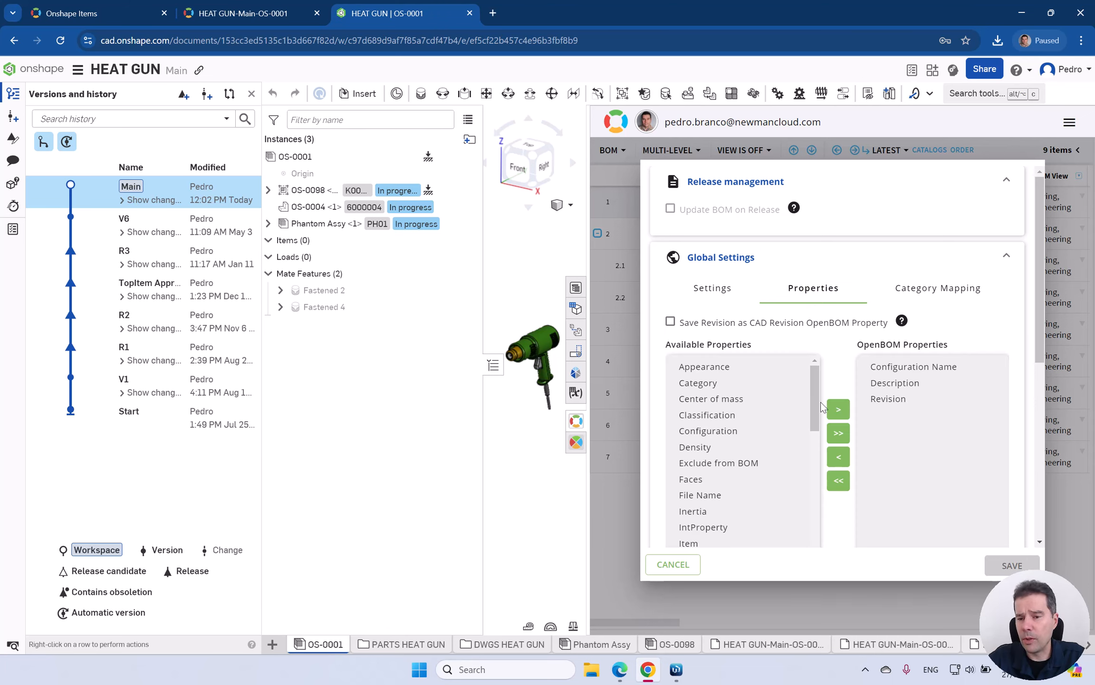
scroll(806, 381, down, 10)
scroll(805, 373, up, 10)
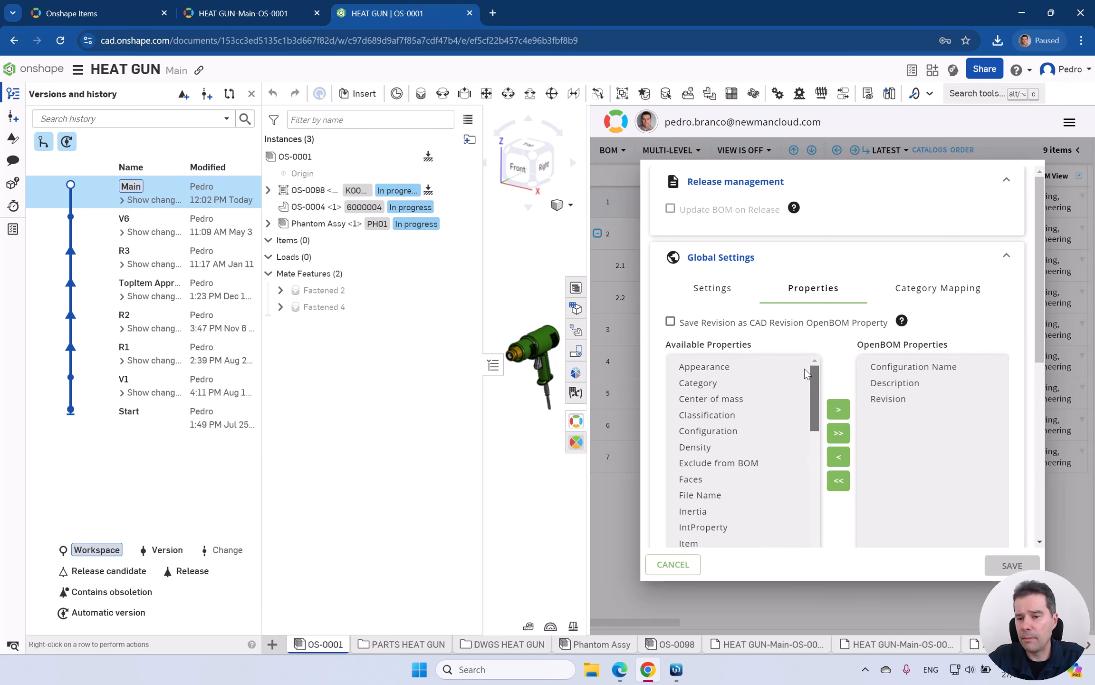
click(925, 297)
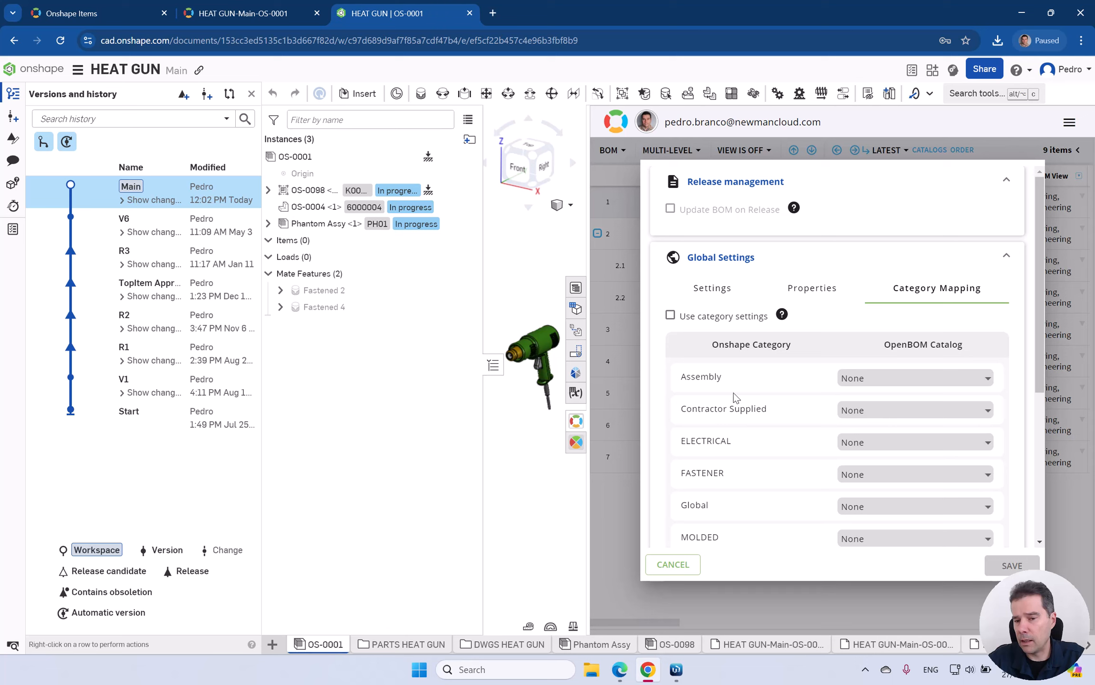
click(968, 379)
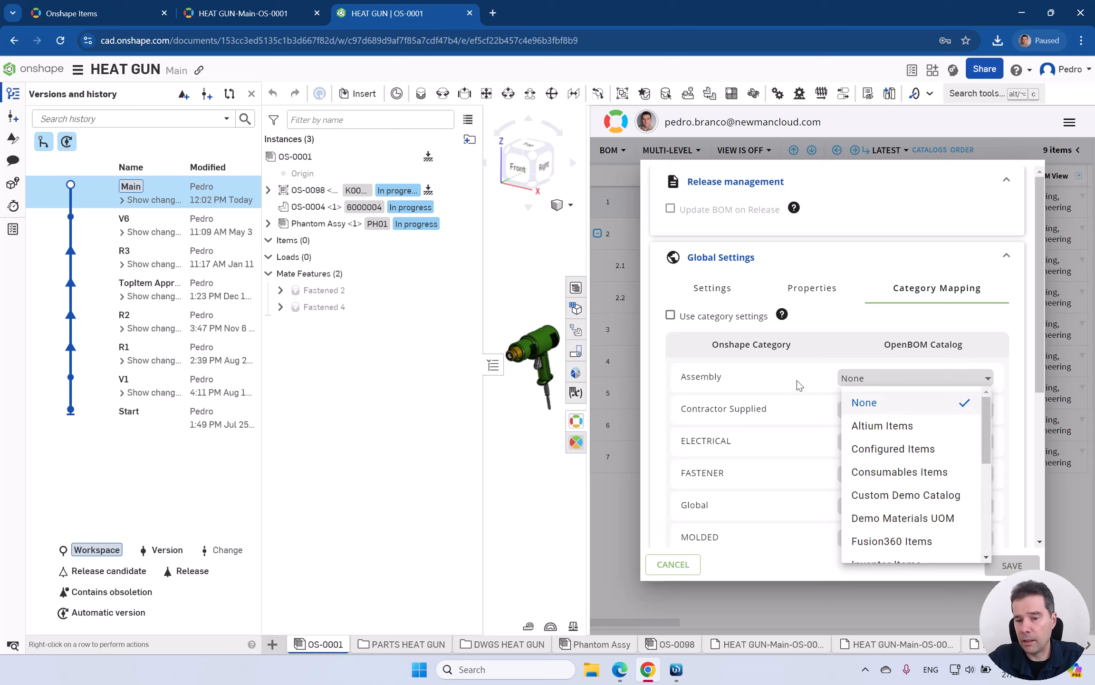
click(820, 320)
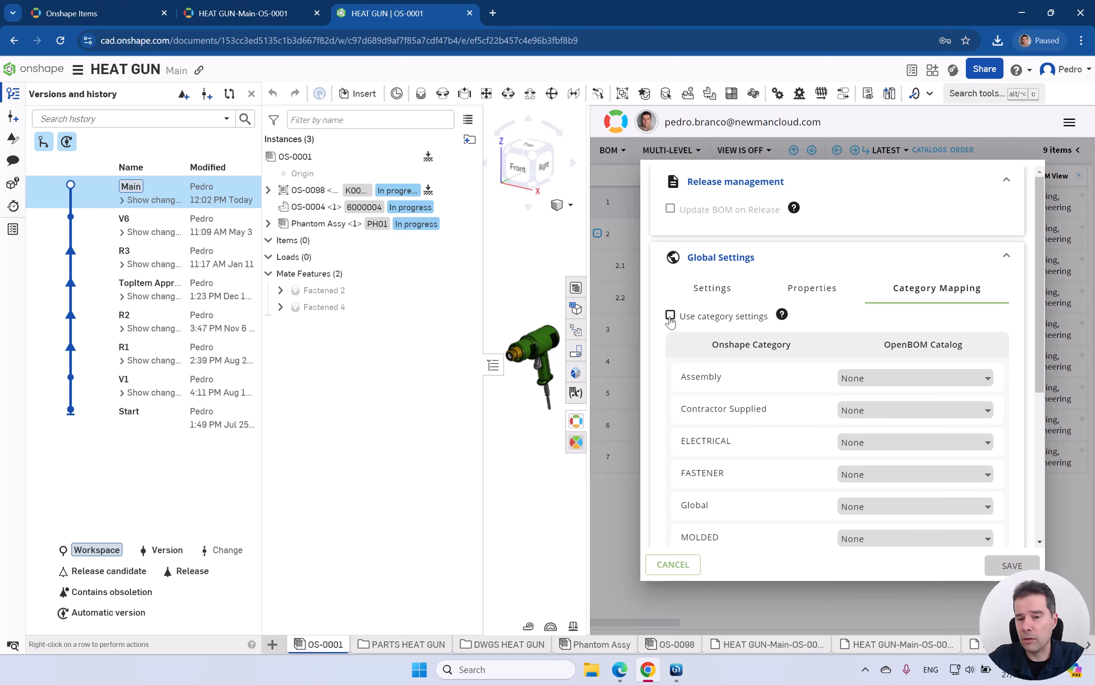
click(713, 287)
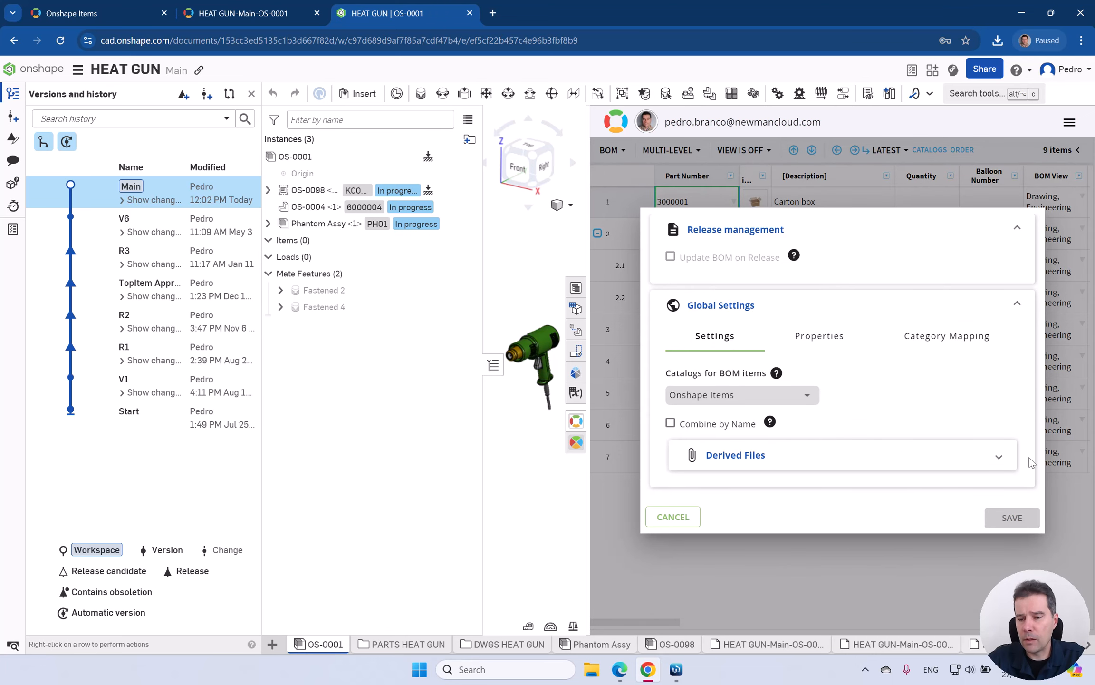
click(685, 517)
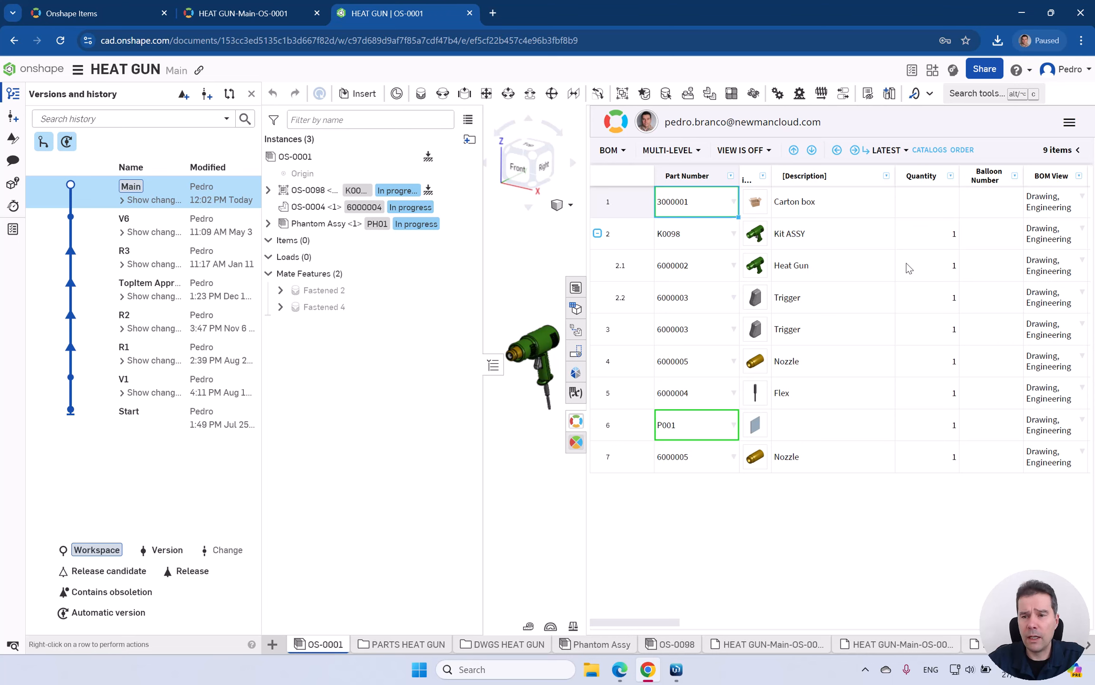
Step: Update the BOM from the Onshape assembly and open it in the full OpenBOM editor
click(1070, 123)
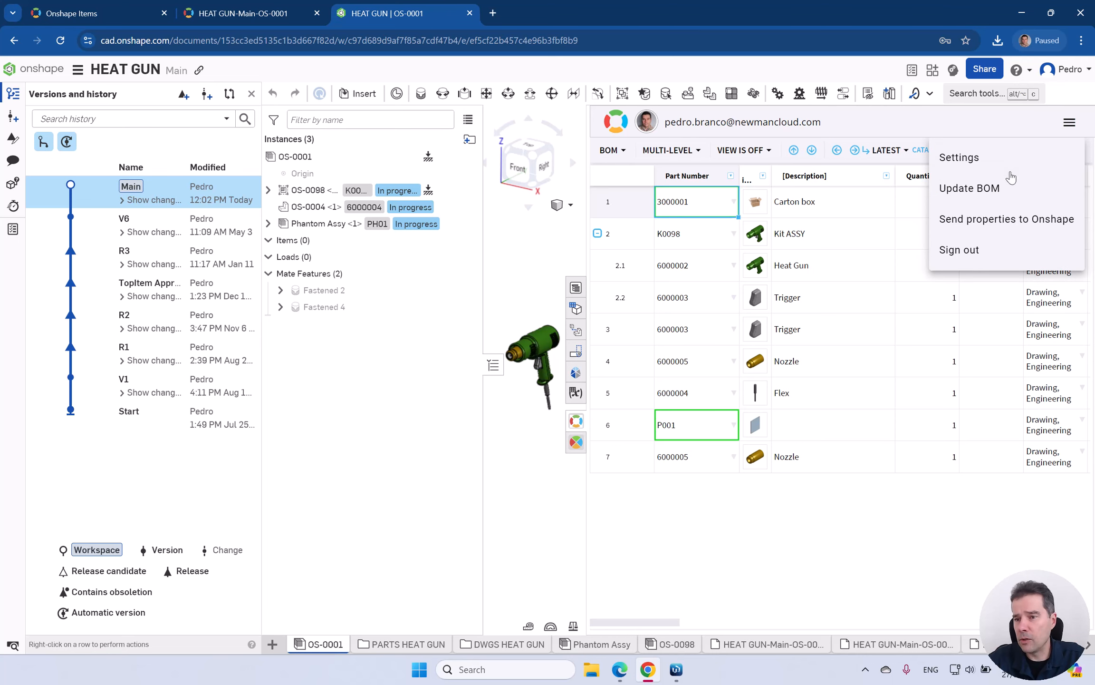
click(970, 201)
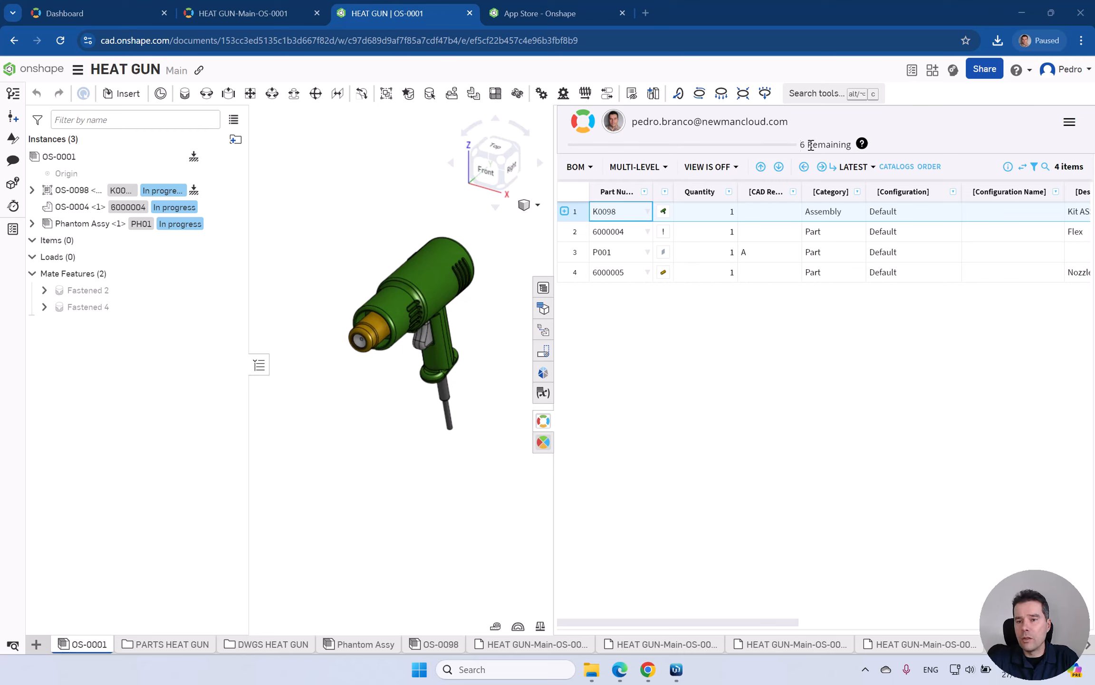
mouse_move(863, 145)
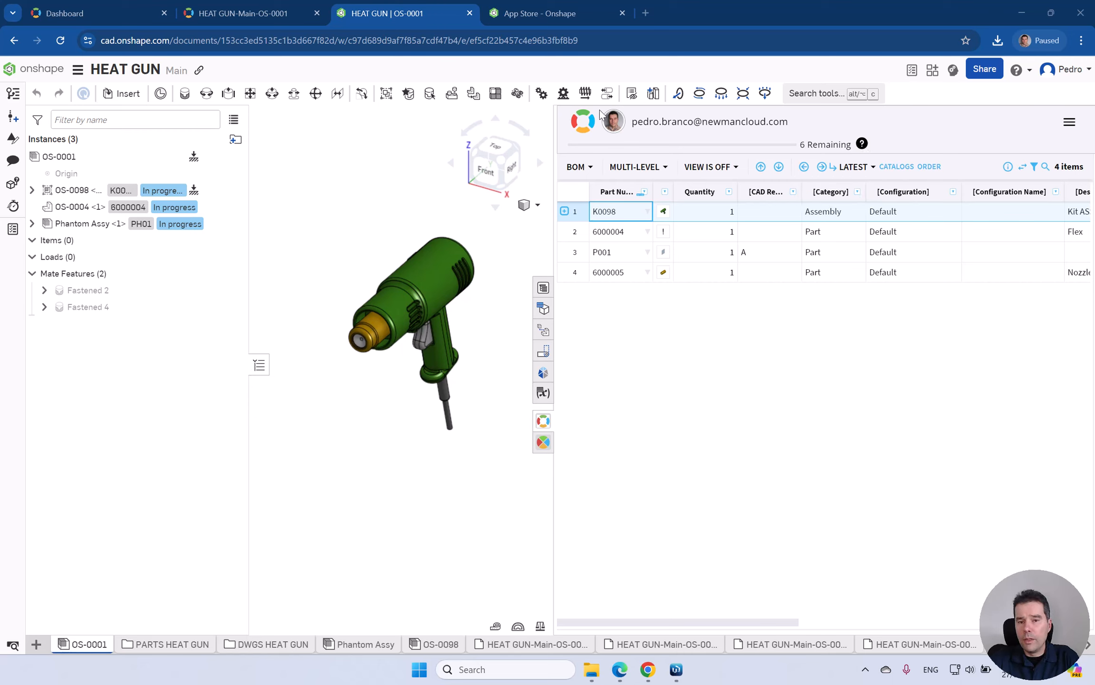
click(583, 127)
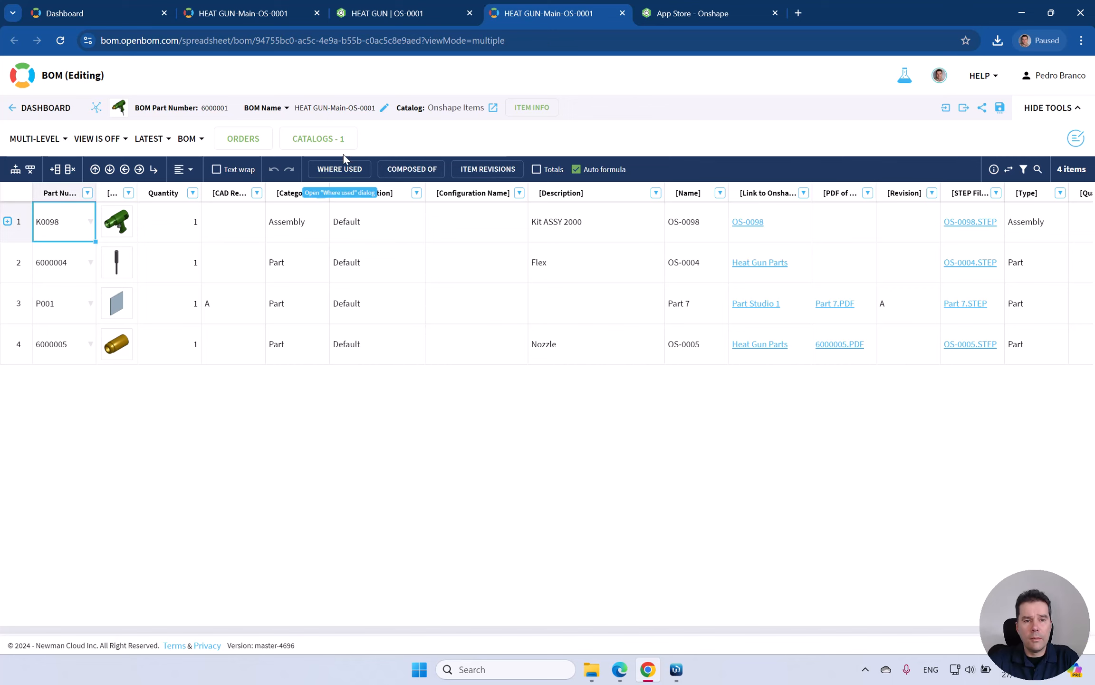
Step: Assign the Consumables Items and Manufactured Items catalogs to the HEAT GUN-Main-OS-0001 BOM
click(331, 139)
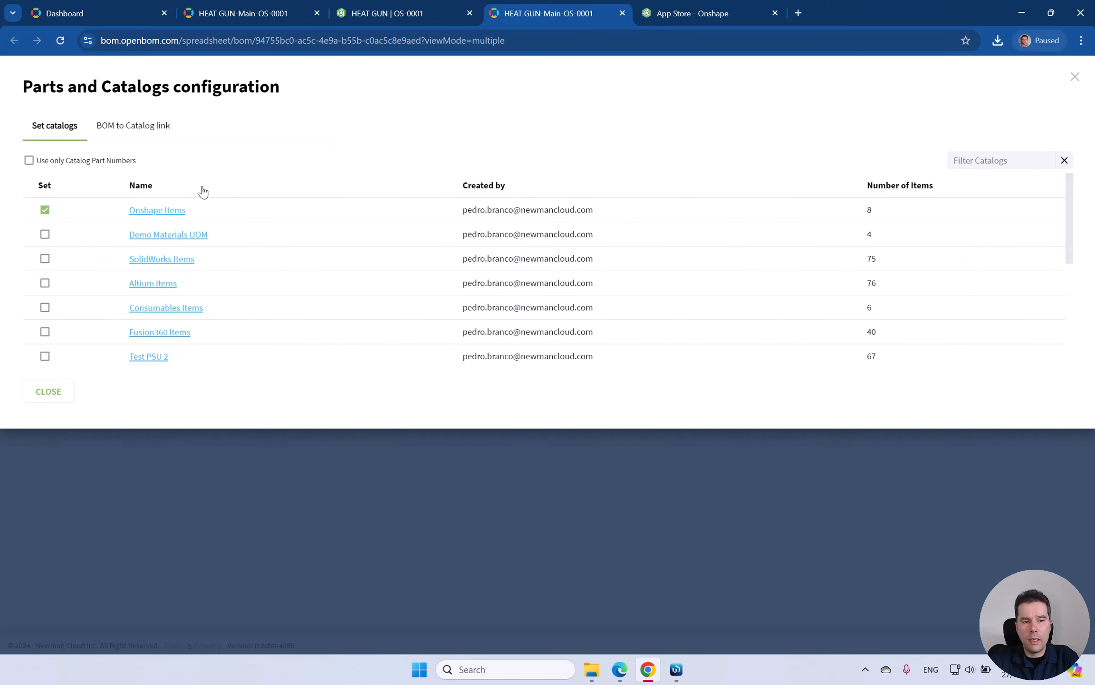
click(44, 308)
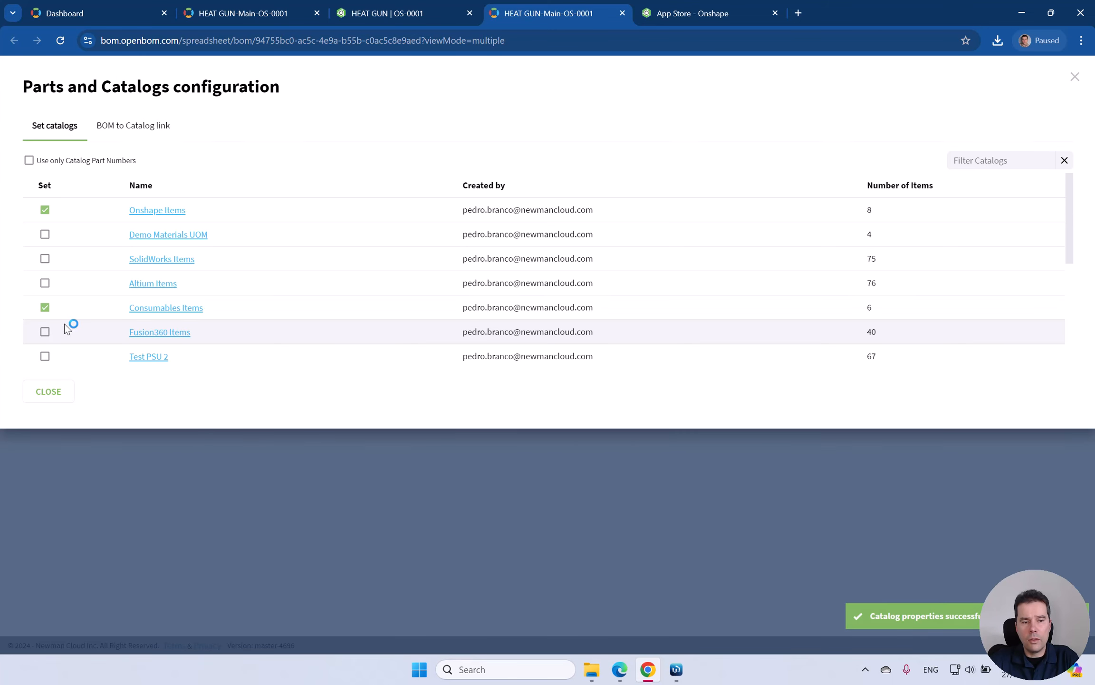
scroll(49, 327, down, 5)
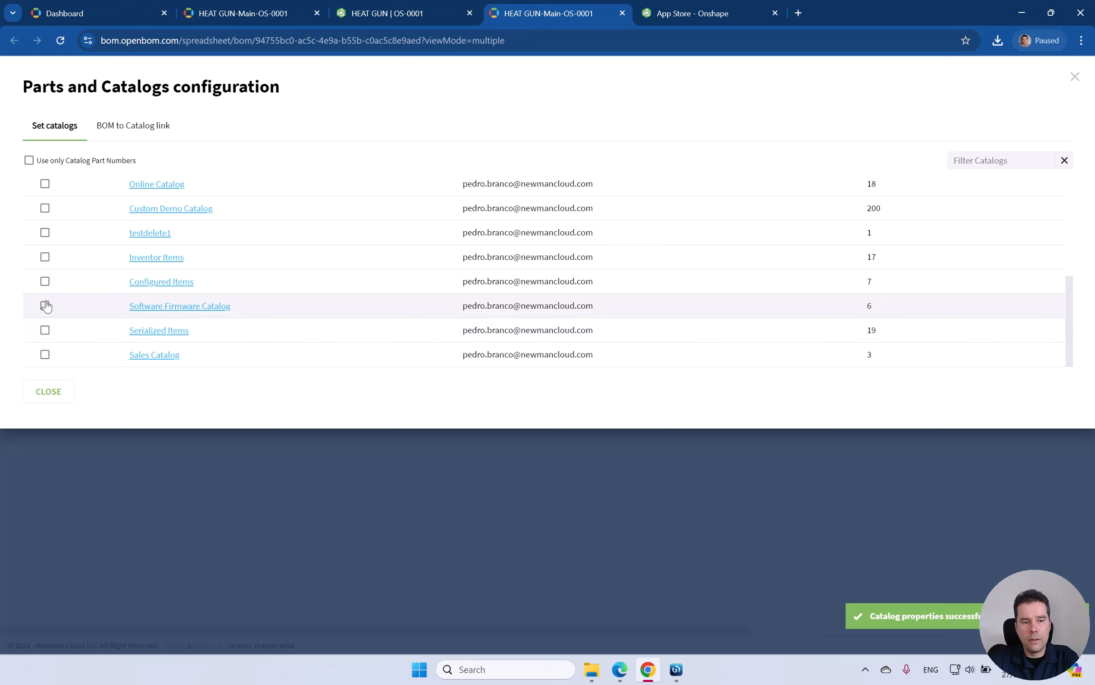
scroll(45, 328, up, 2)
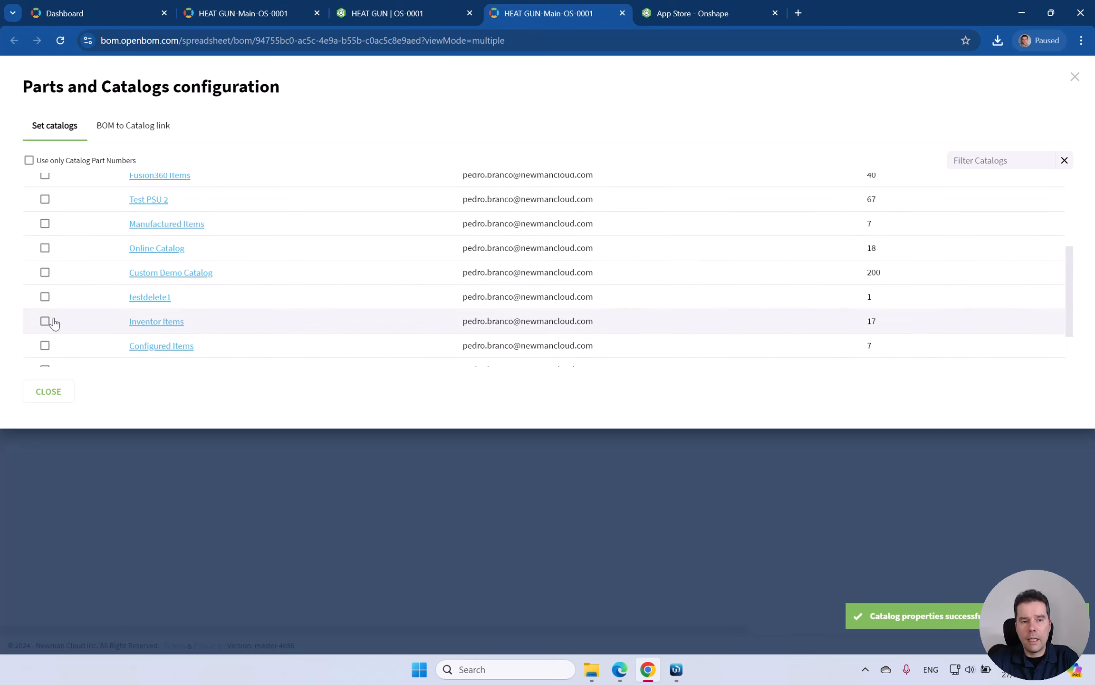
click(45, 224)
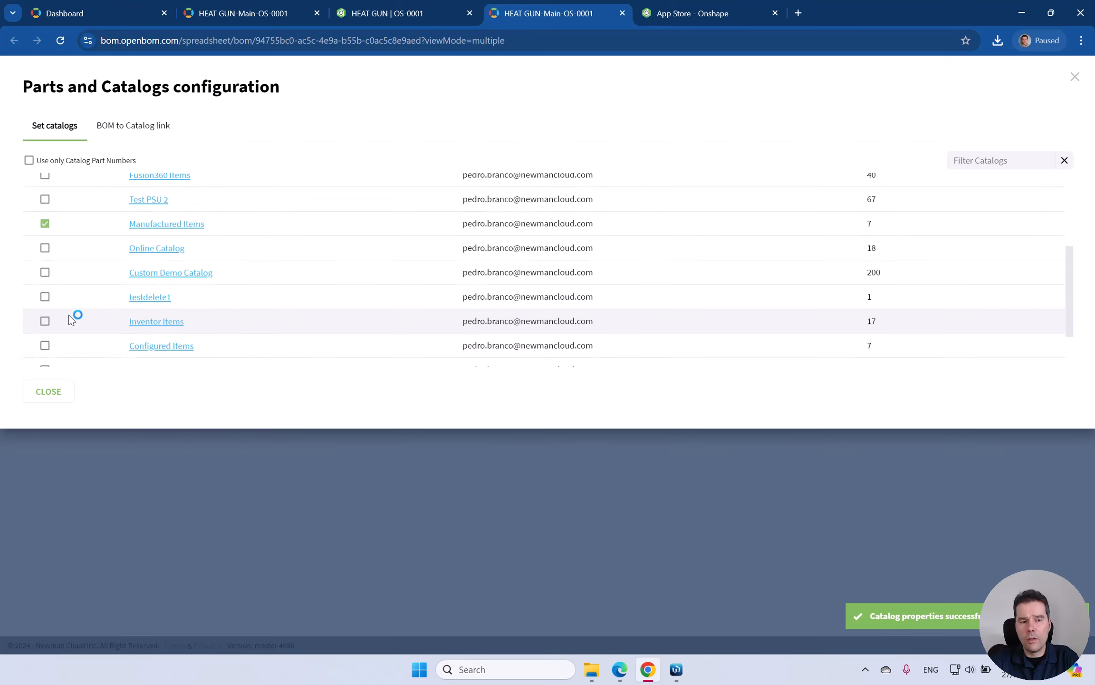
Step: Assign the Online Catalog to the BOM and close the catalog configuration
scroll(71, 315, down, 2)
scroll(64, 312, up, 4)
scroll(45, 307, up, 3)
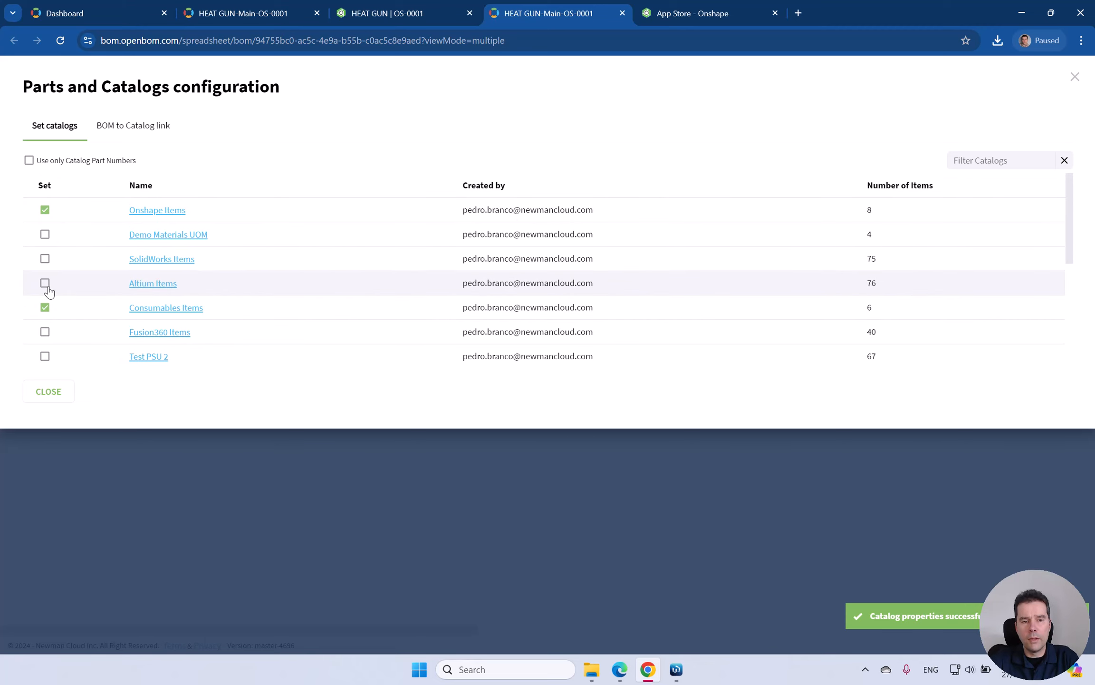
scroll(49, 291, down, 4)
scroll(49, 291, down, 1)
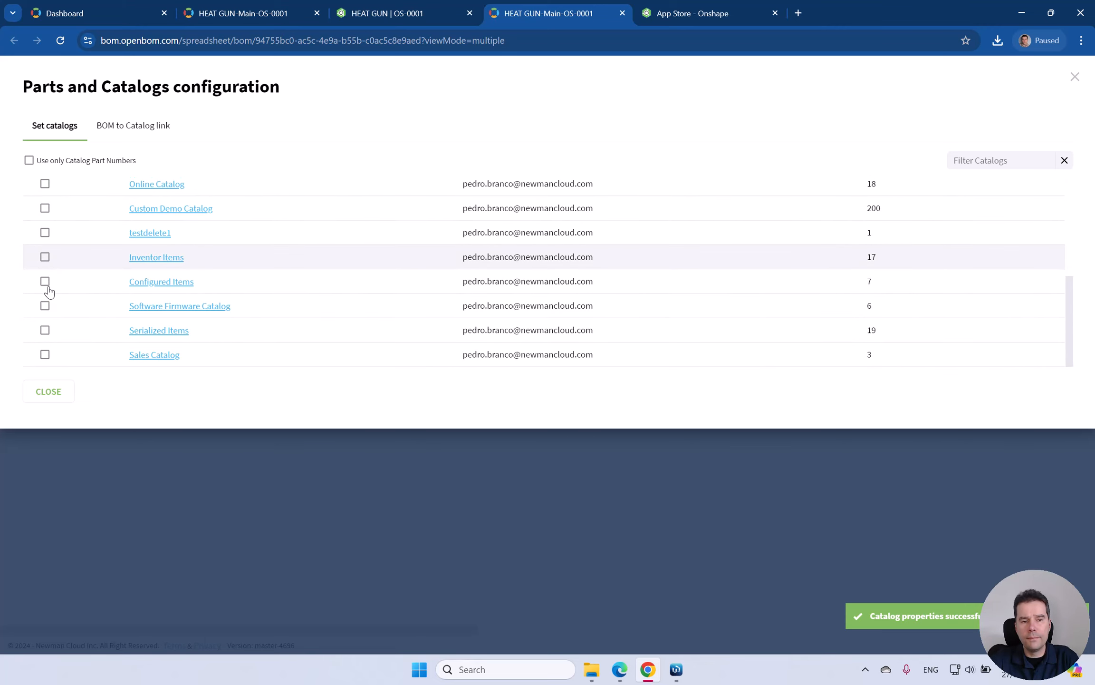
scroll(49, 292, up, 3)
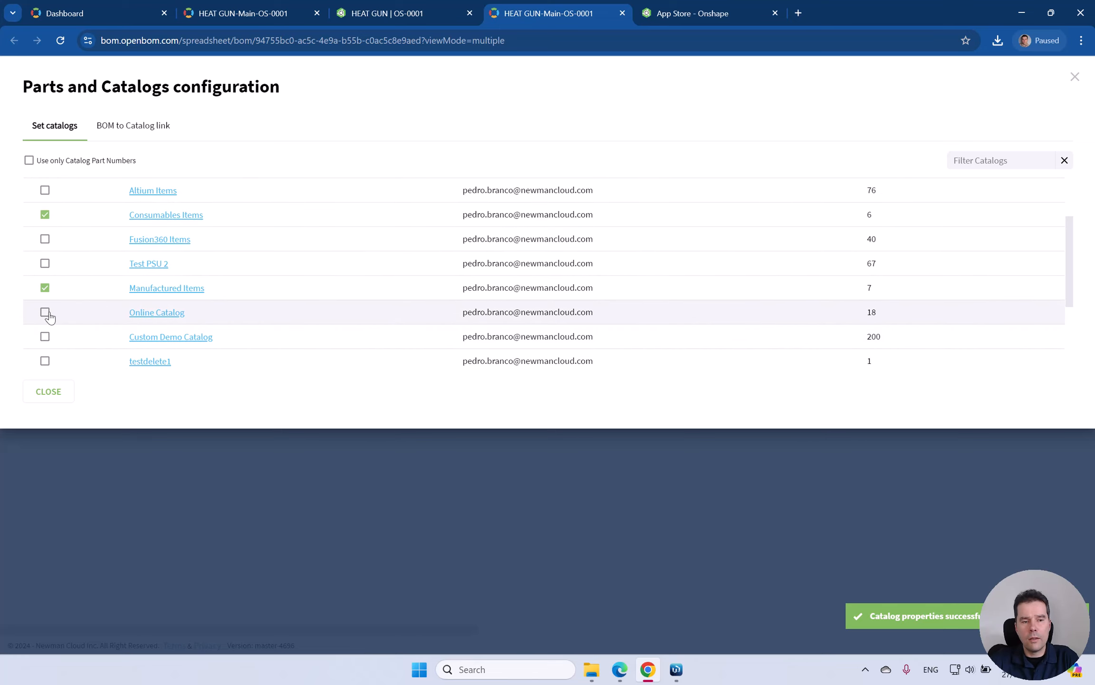
click(45, 312)
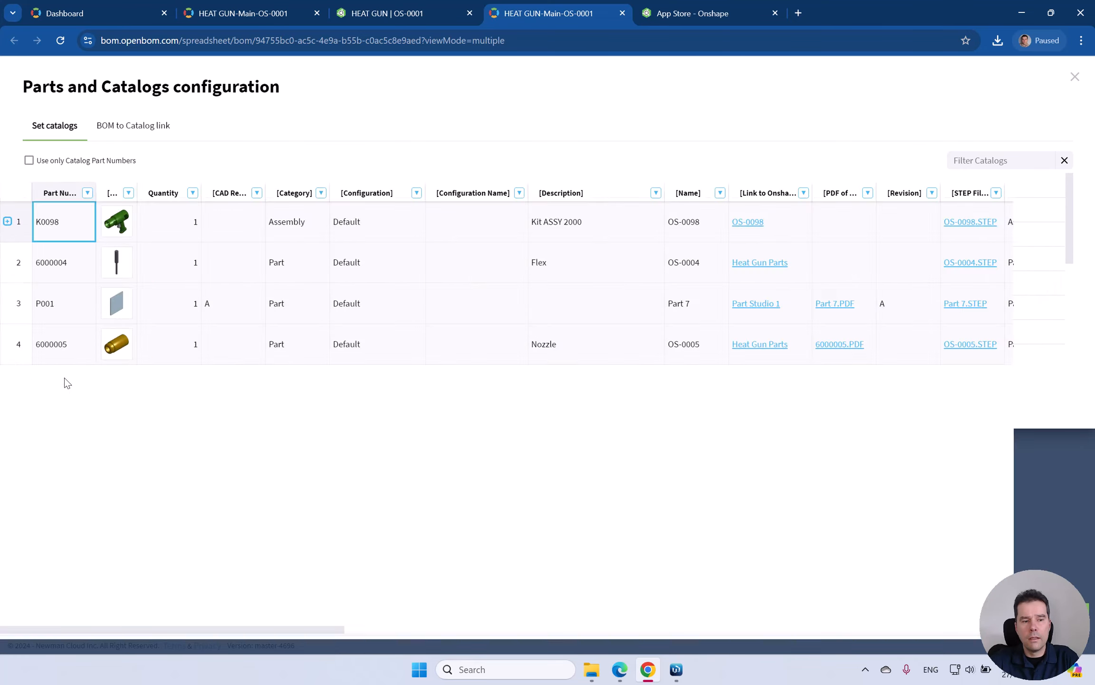
click(55, 391)
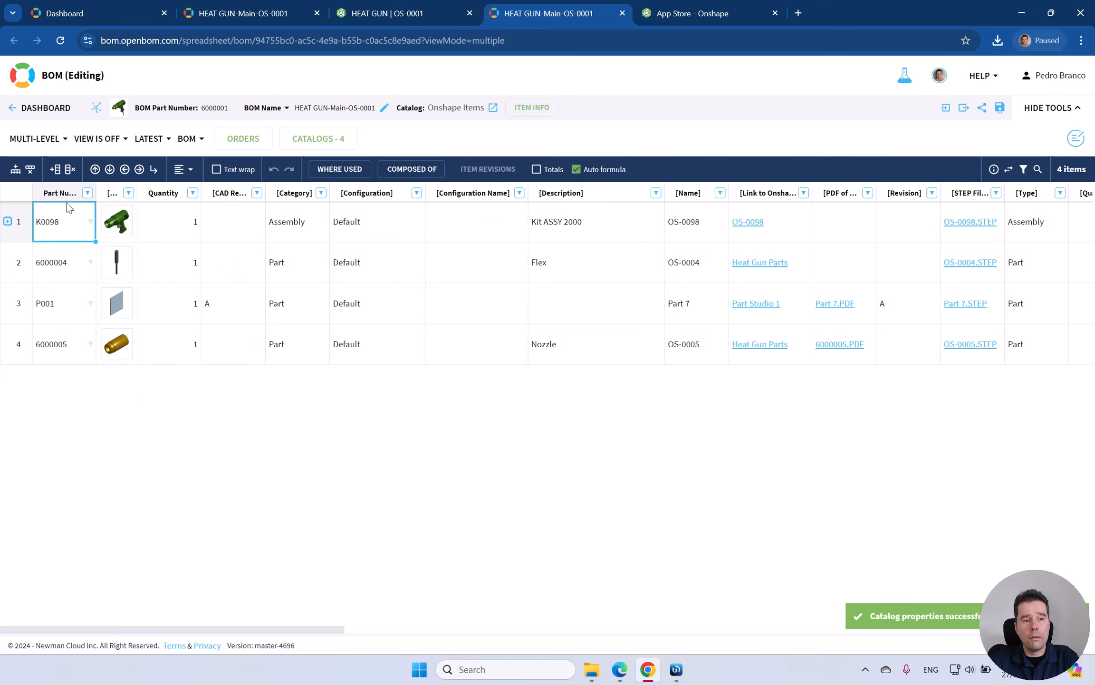
Step: Add a new BOM row above K0098 and fill it with the carton box, part 3000001, found by searching the catalogs for "box"
click(15, 170)
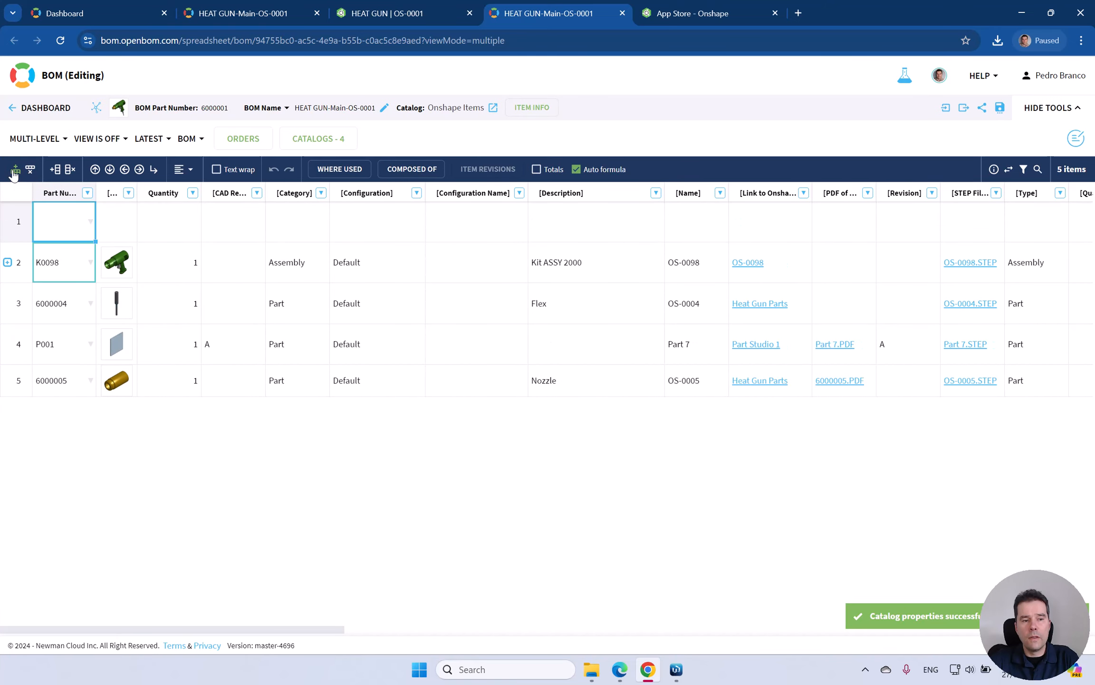
click(68, 220)
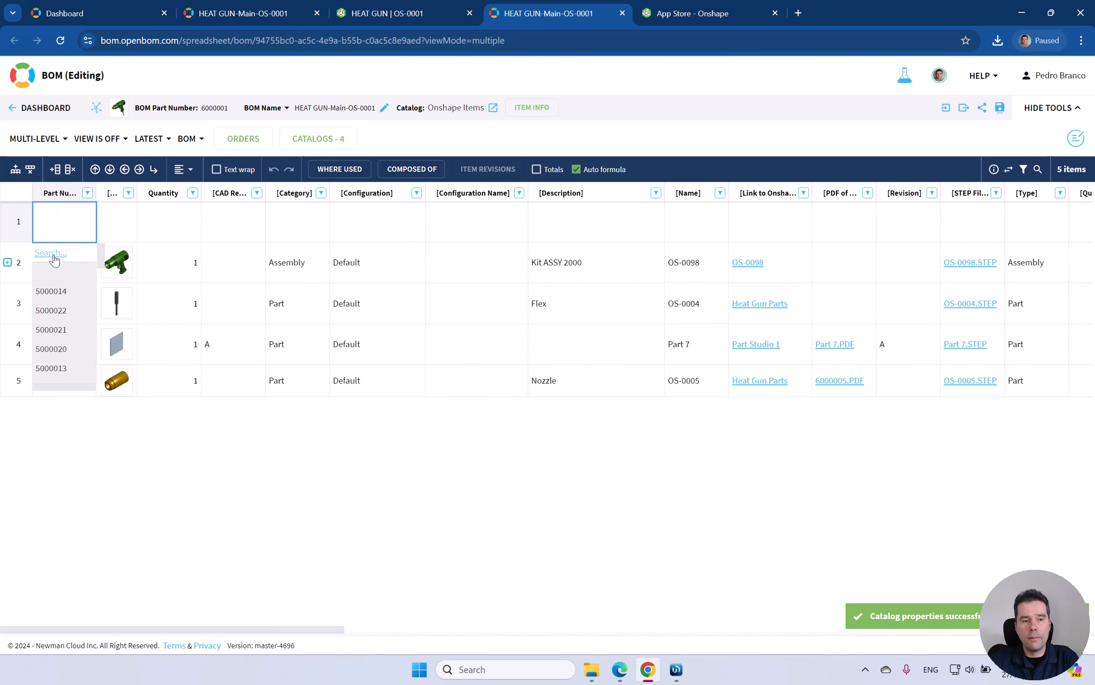
click(50, 252)
click(893, 362)
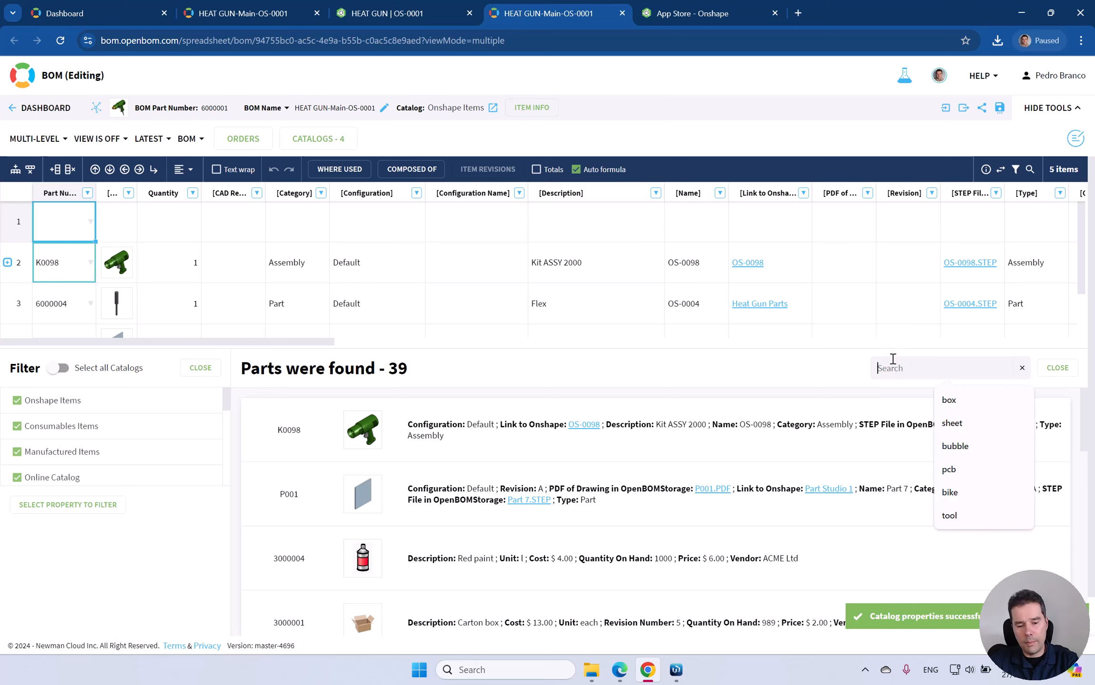
text(box)
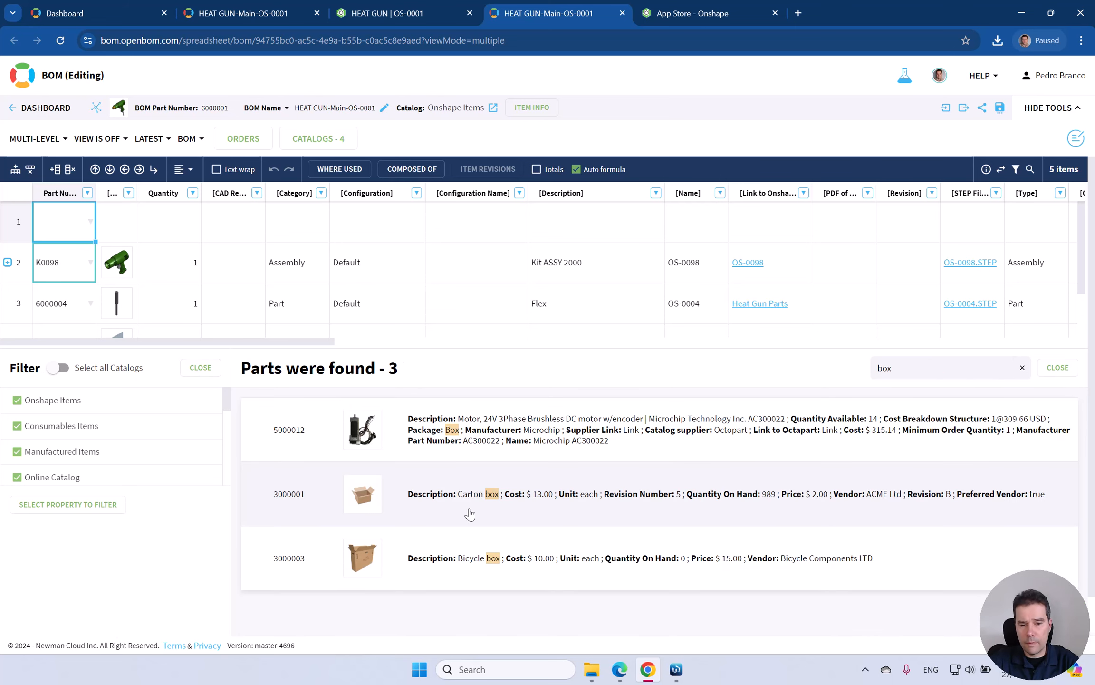
click(470, 513)
click(665, 490)
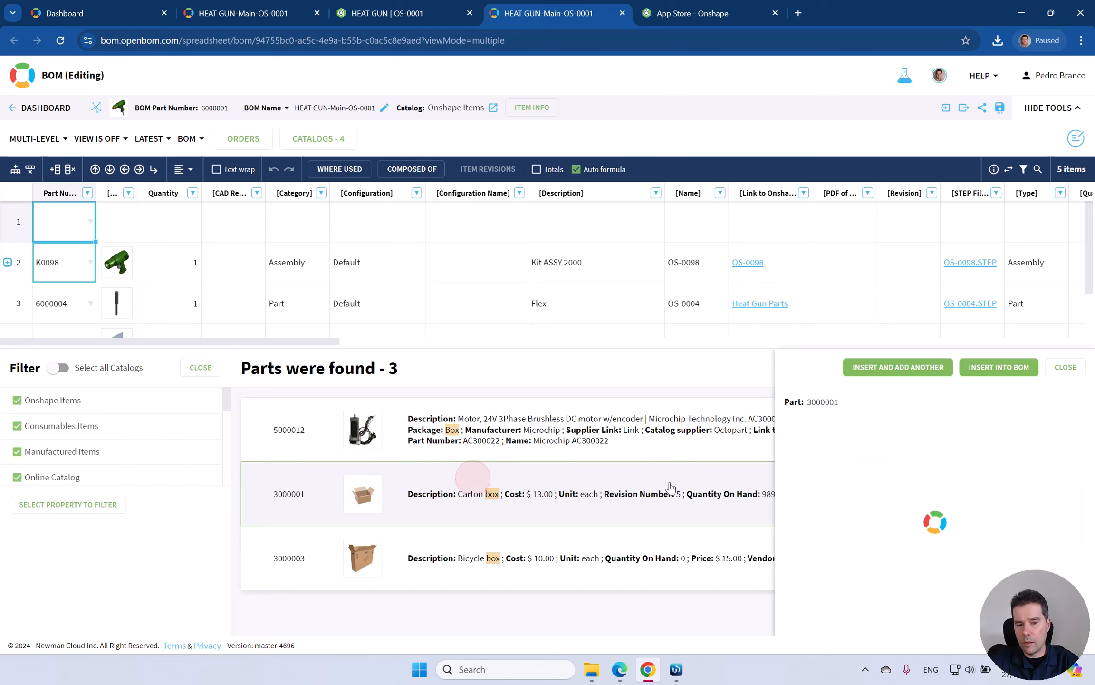
click(1013, 376)
Step: Set the quantity of the carton box to 1
click(185, 223)
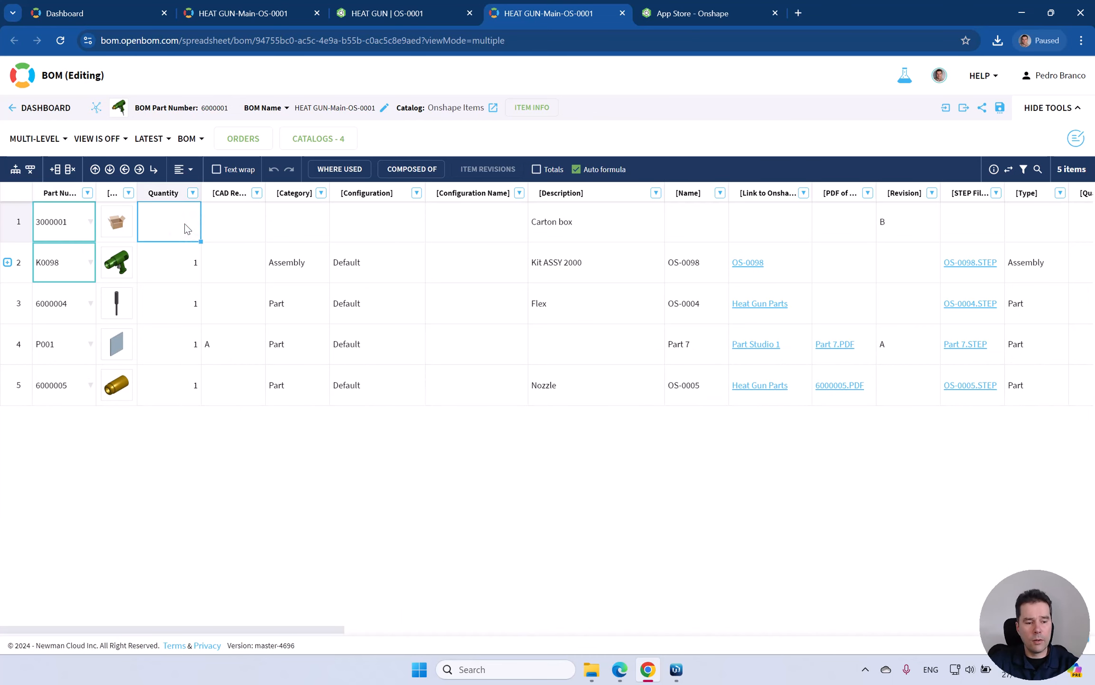
text(1)
click(234, 227)
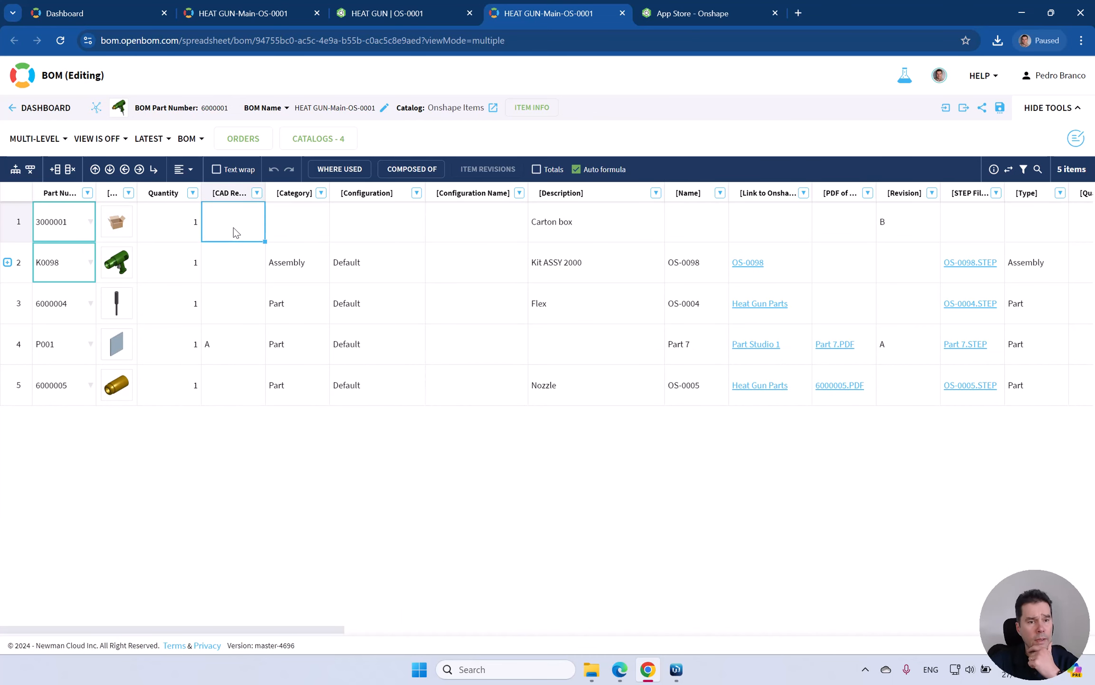
click(220, 486)
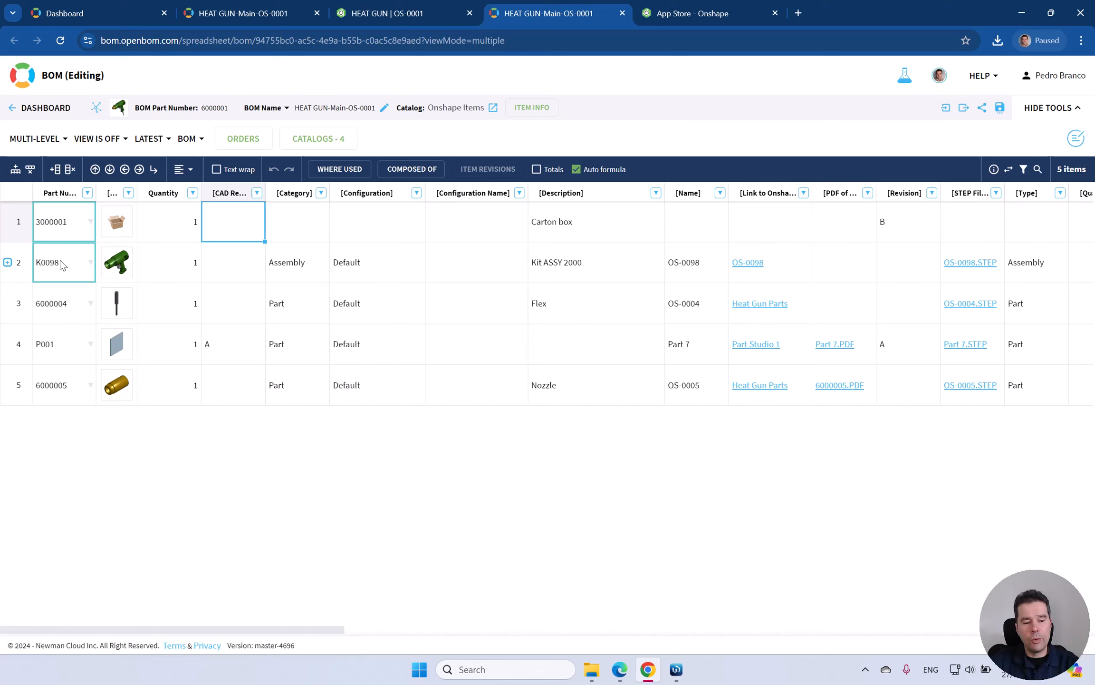
mouse_move(118, 225)
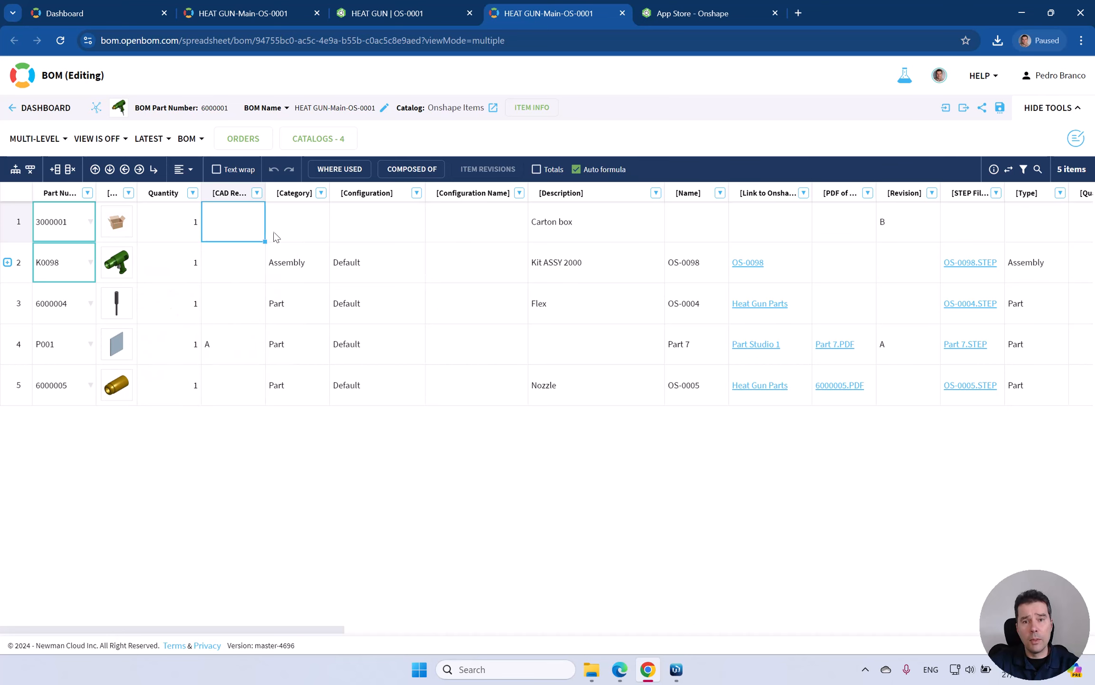
Step: Switch to the Onshape assembly, examine the Subassembly BOM behavior options in the properties of OS-0098, and close them without changes
click(421, 20)
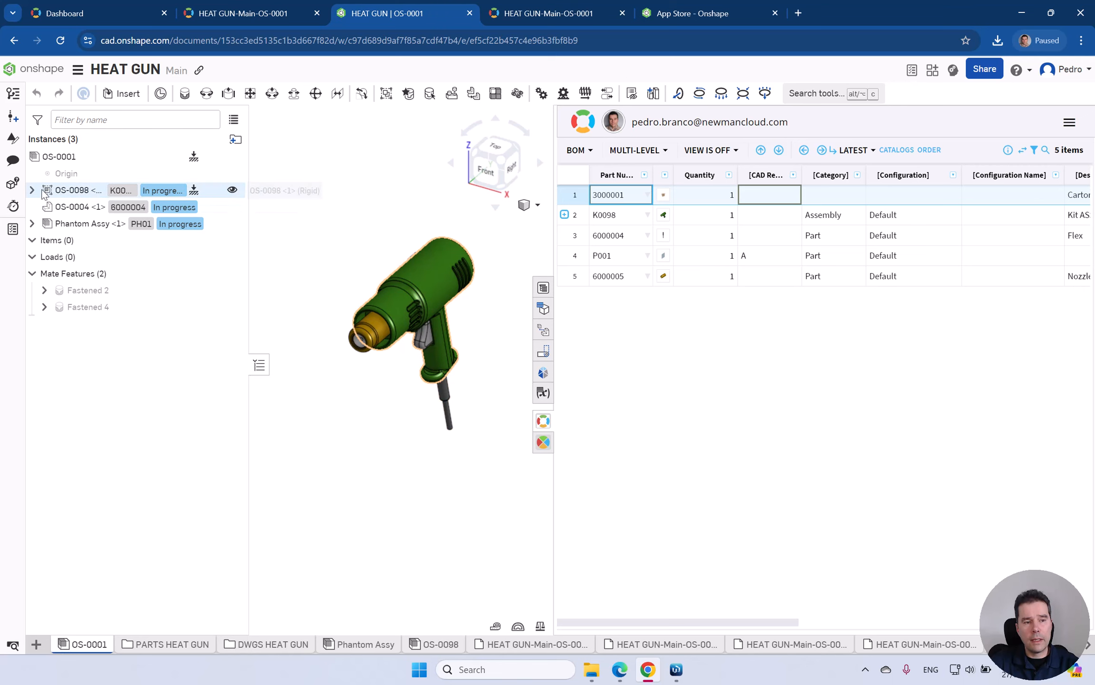
click(70, 192)
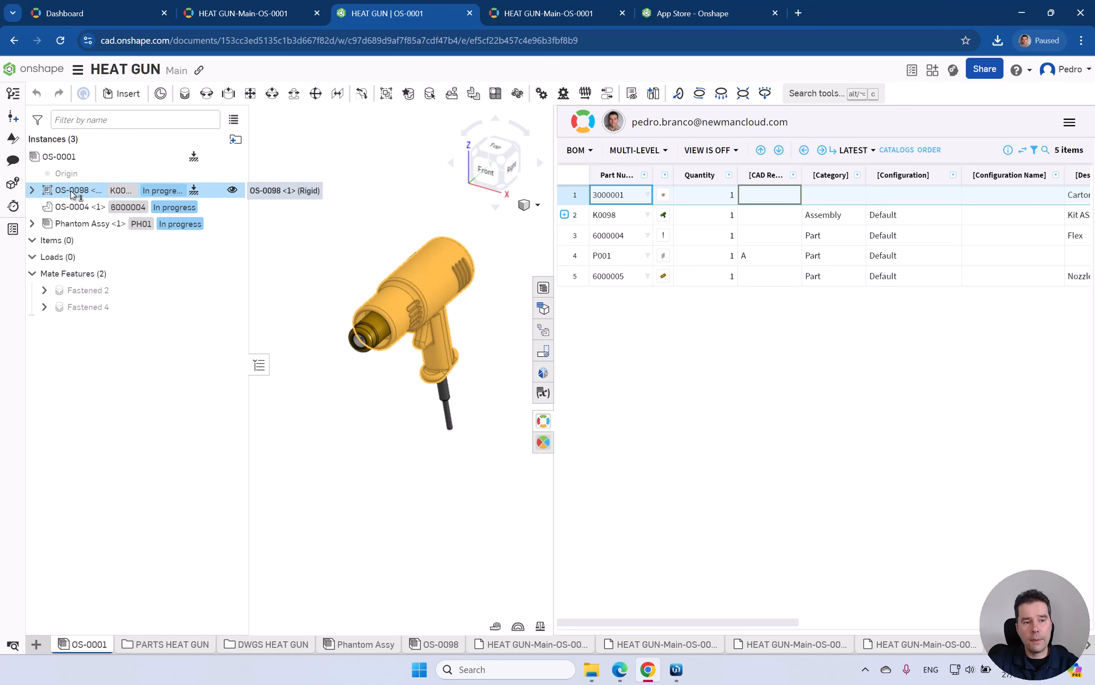
right_click(71, 191)
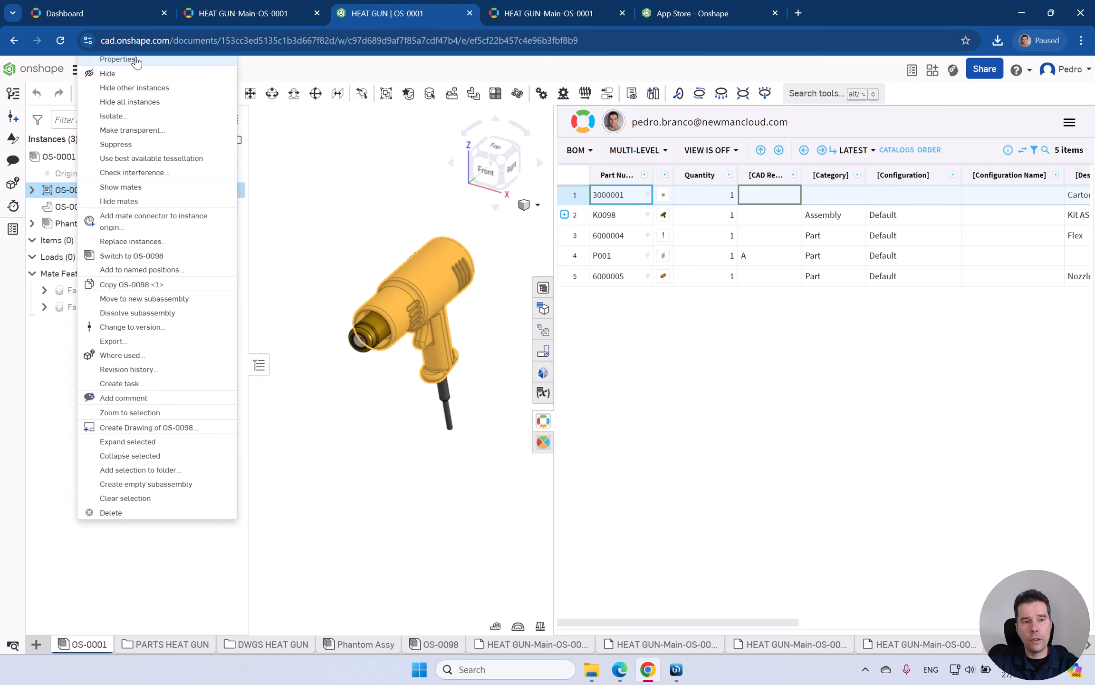
click(136, 60)
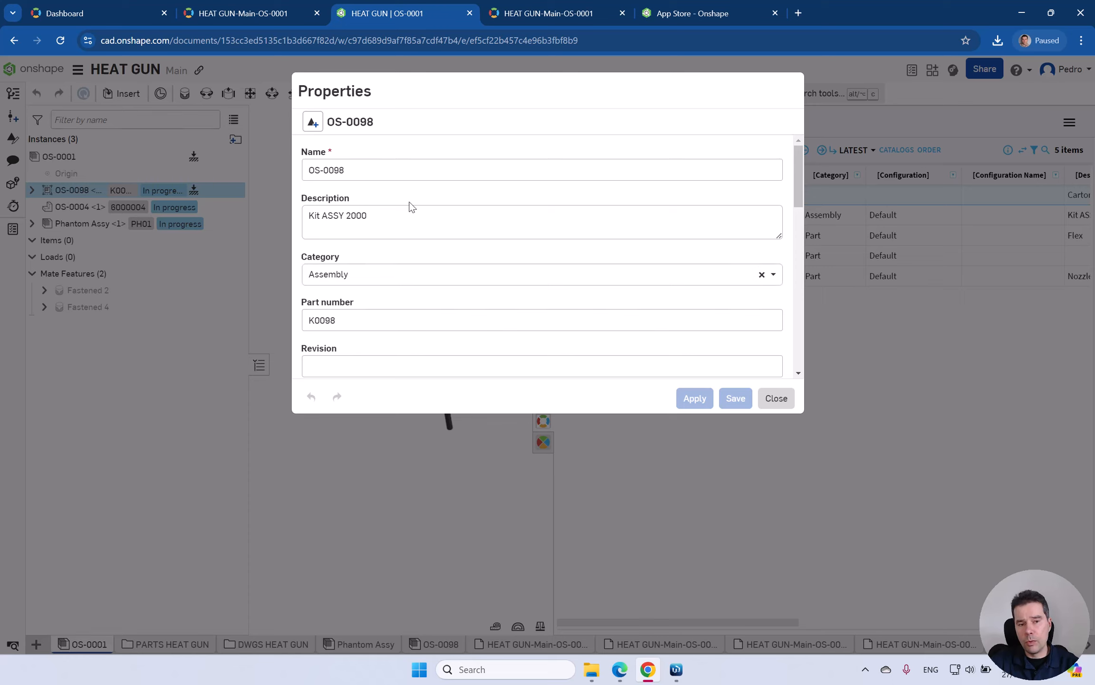
drag(801, 186, 808, 330)
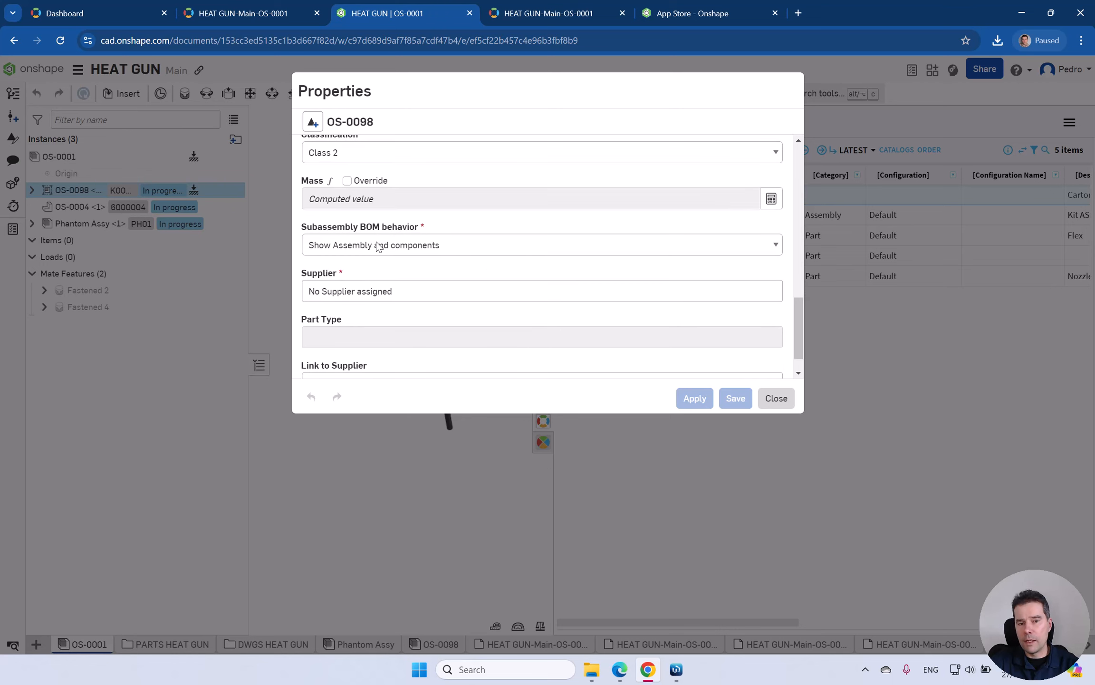
click(396, 253)
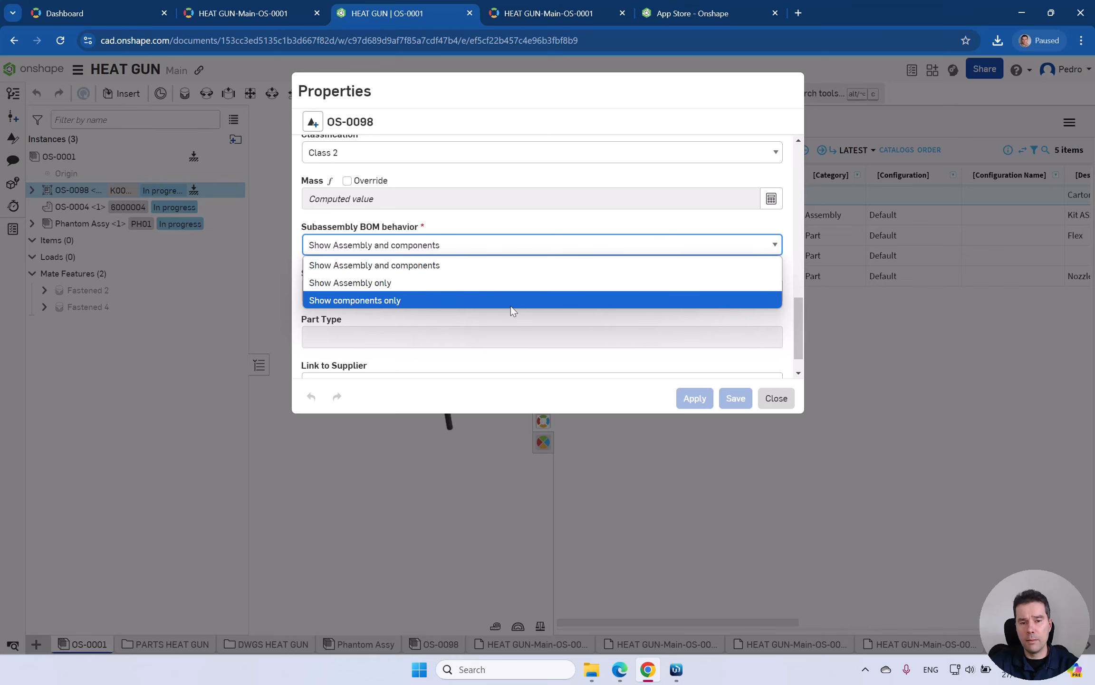
click(640, 95)
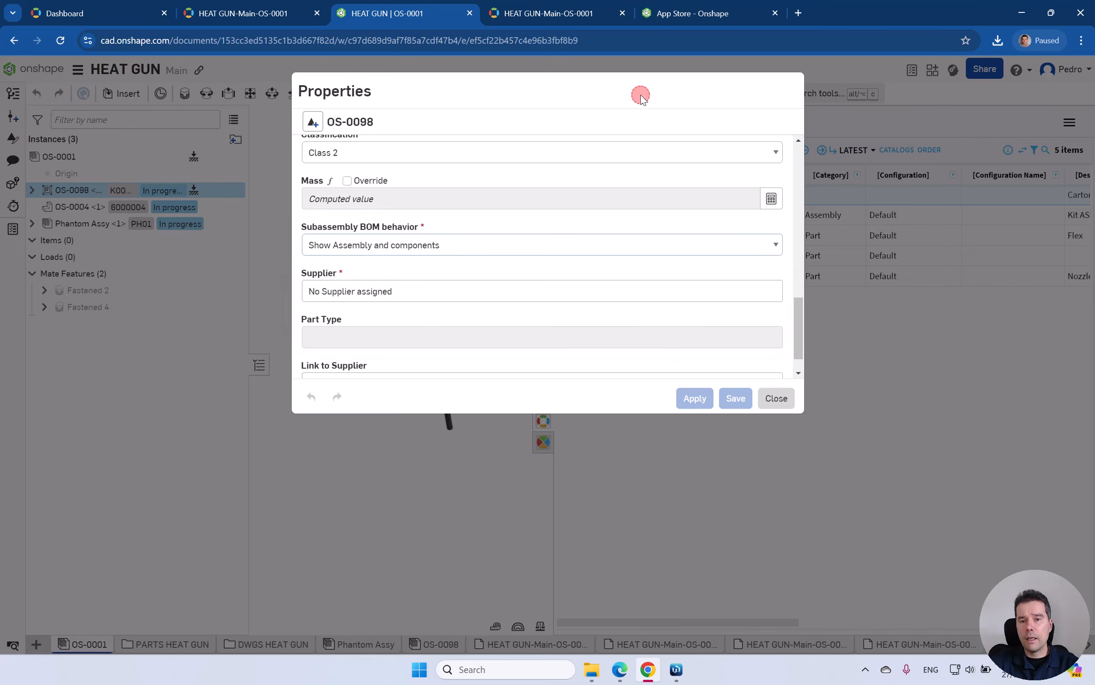
click(776, 398)
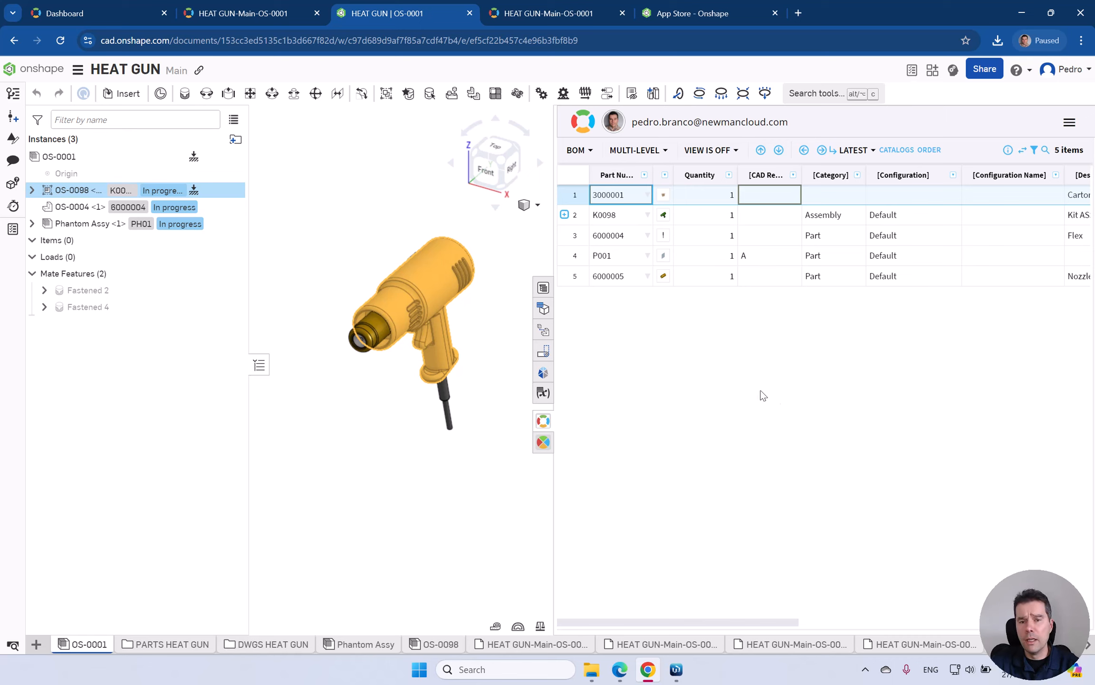
Step: Move the K0098 assembly down one row in the BOM
click(634, 219)
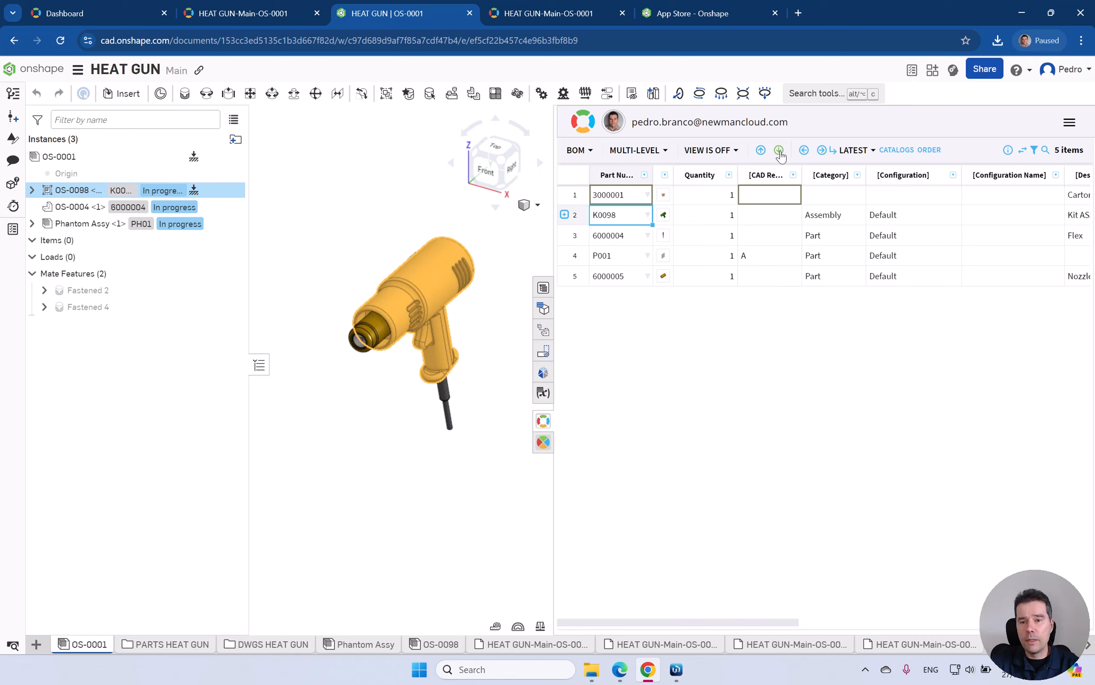
click(779, 150)
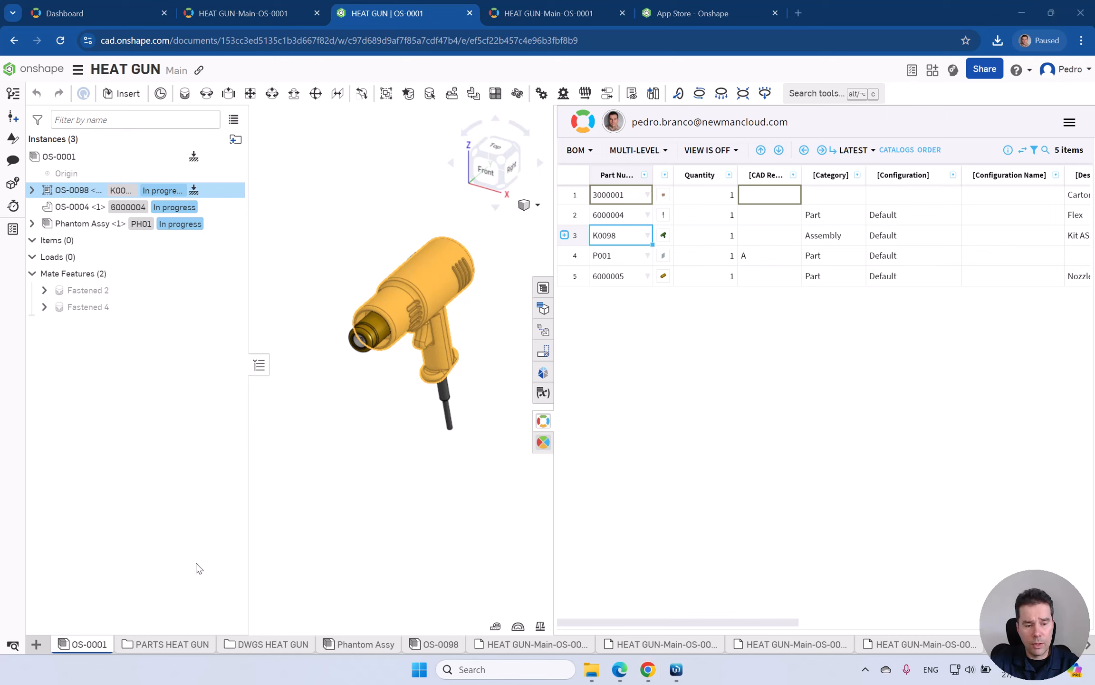
Step: Open the HEAT GUN DWG drawing from the drawings folder and show the OpenBOM add-in beside it
click(275, 646)
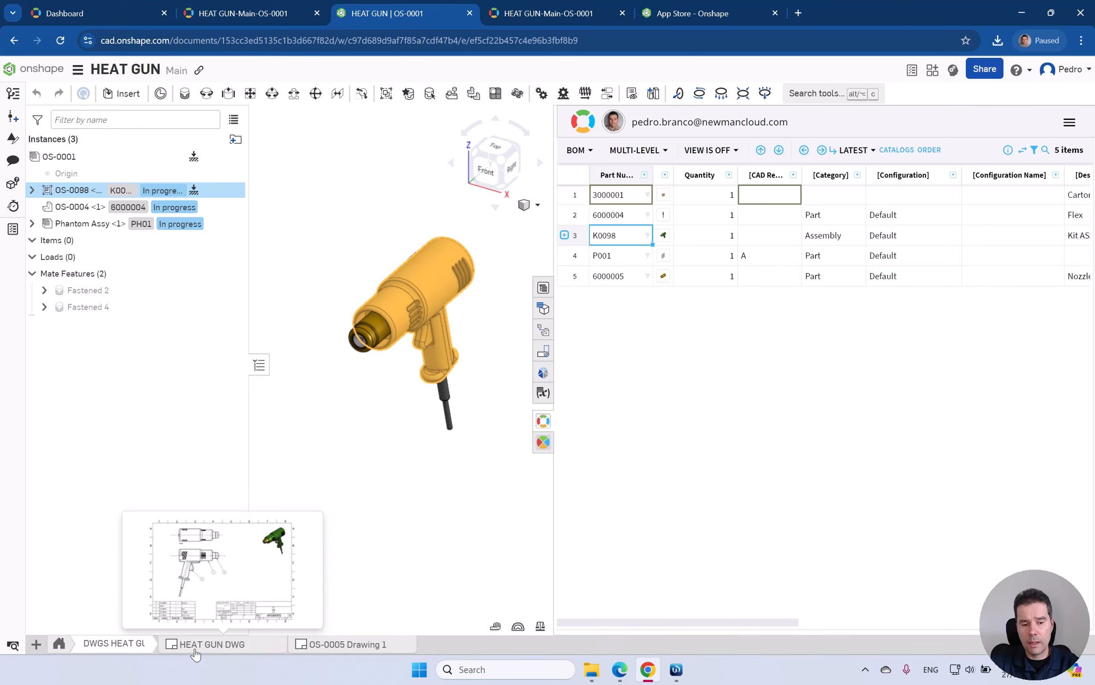
click(211, 647)
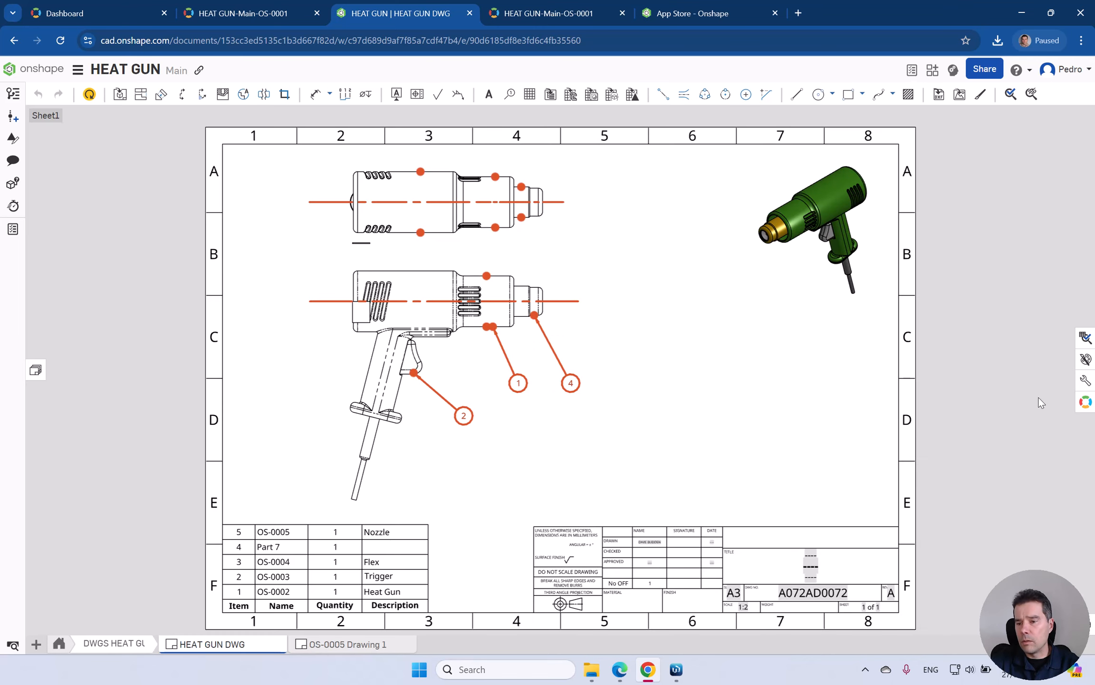
click(1086, 402)
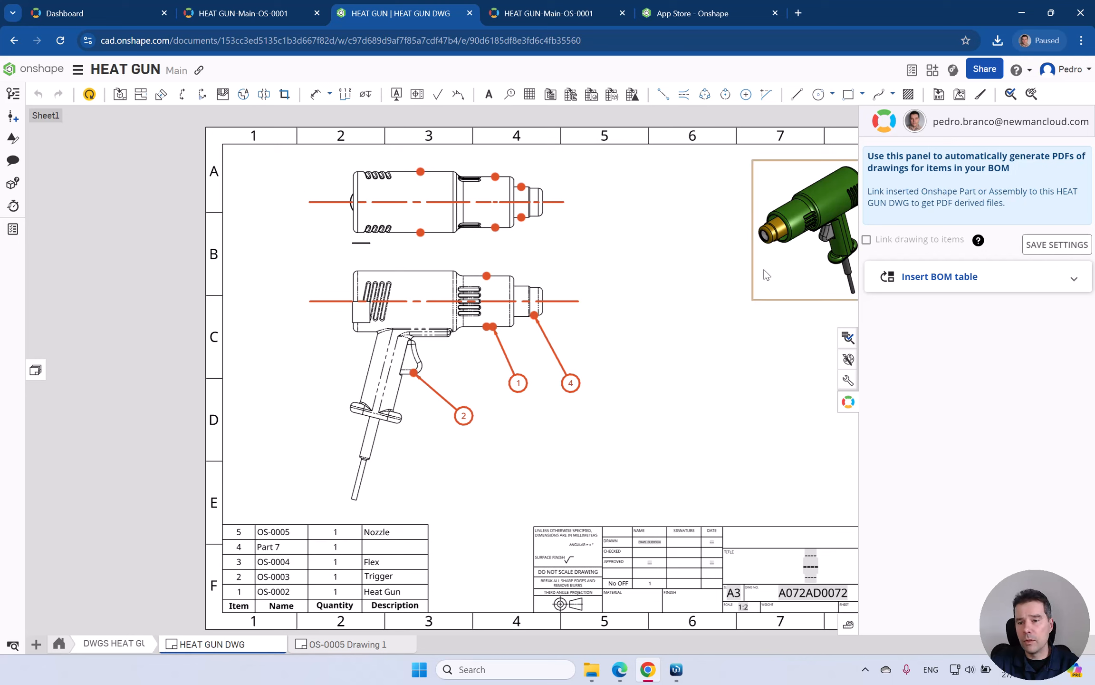
Step: Prepare the HEAT GUN-Main-OS-0001 BOM data for the drawing table as a Multi Level BOM
click(949, 281)
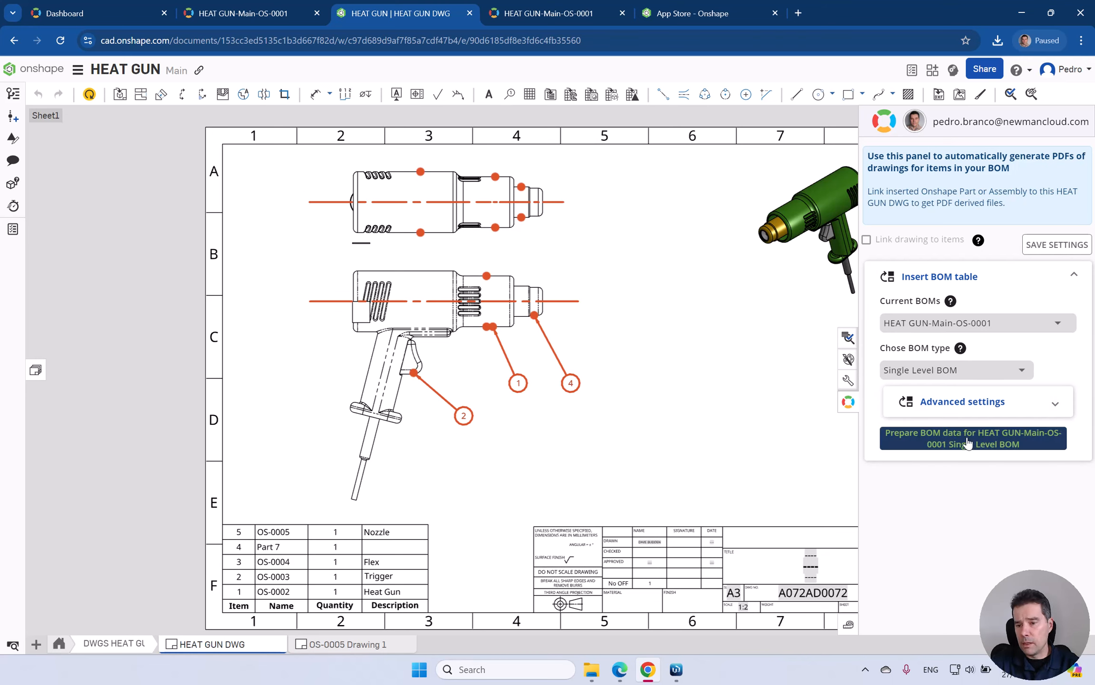
click(939, 370)
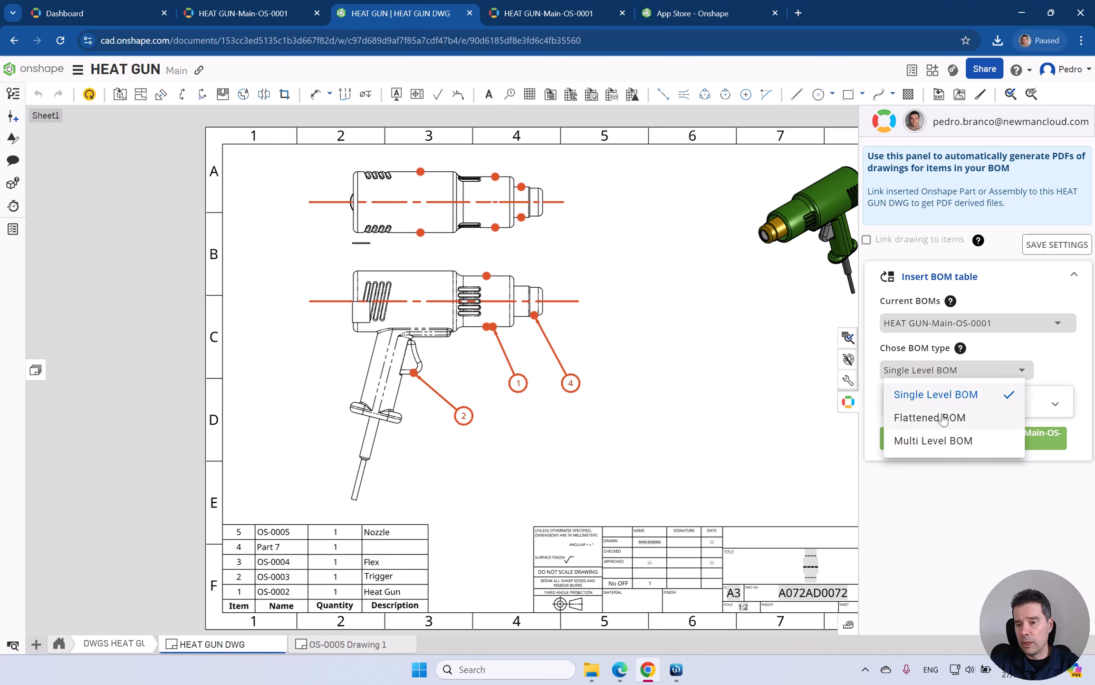
click(934, 441)
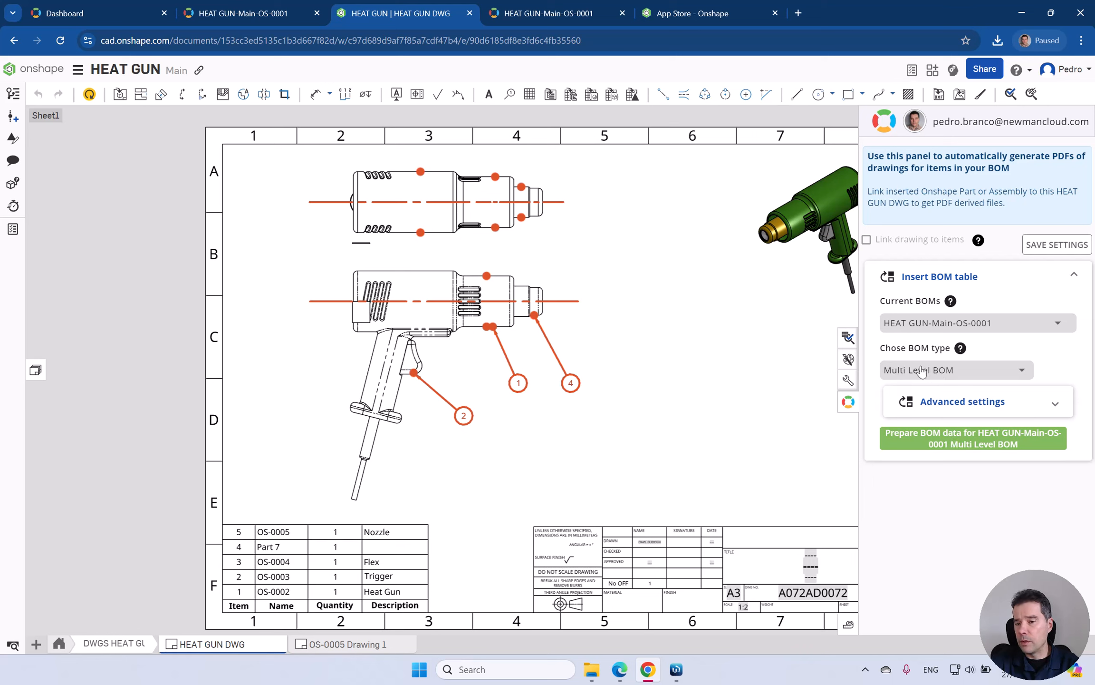
click(994, 369)
click(1058, 367)
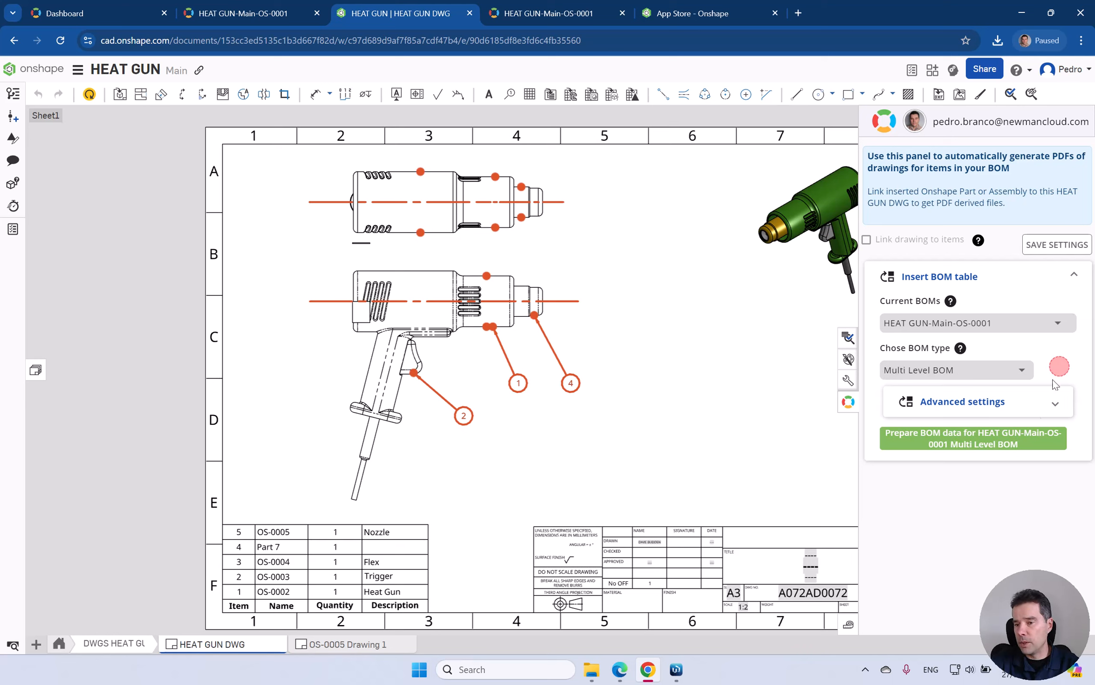
click(968, 443)
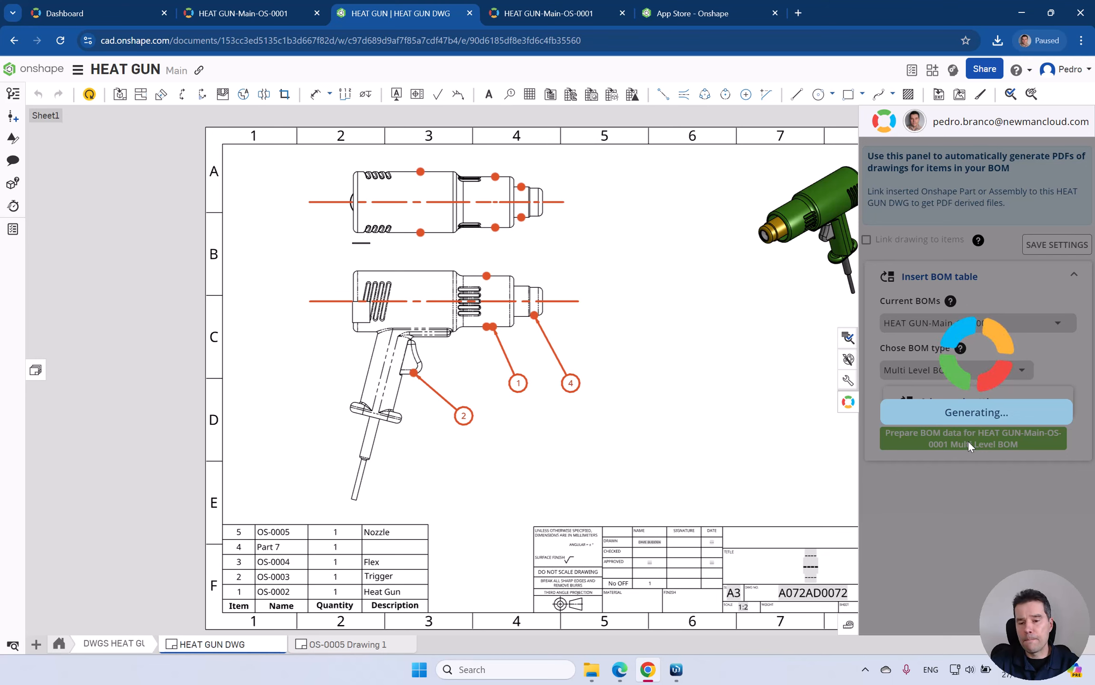
click(1027, 418)
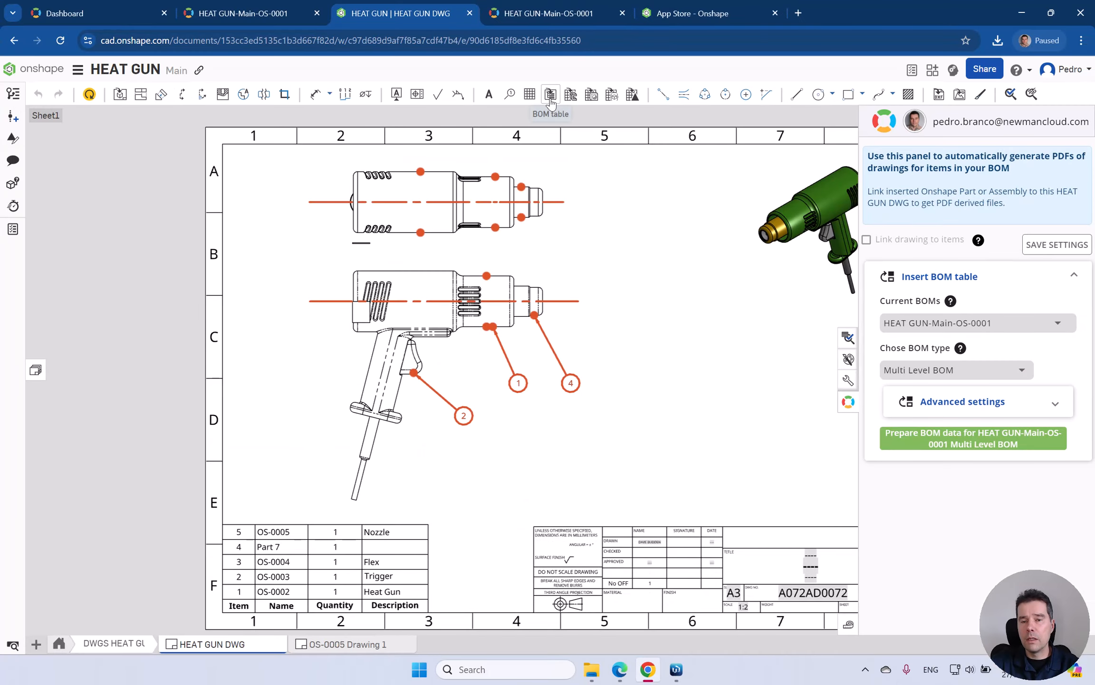
Step: Insert a BOM table from the last HEAT GUN-Main-OS-0001 Multi Level data file and place it above the drawing's title block
click(551, 104)
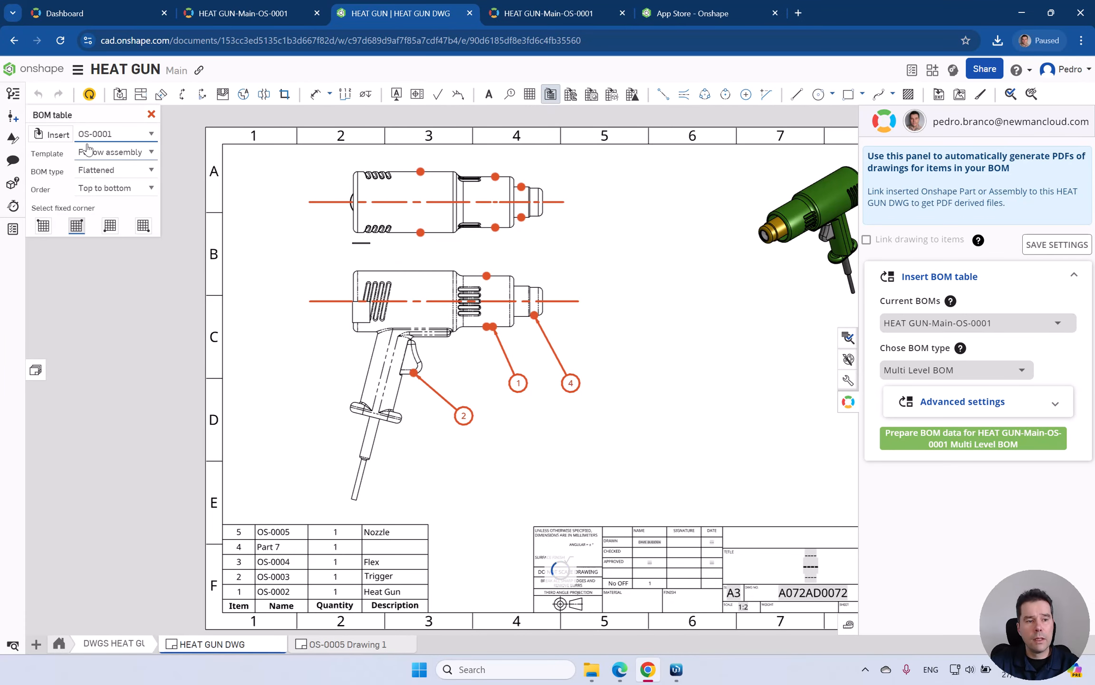
click(66, 136)
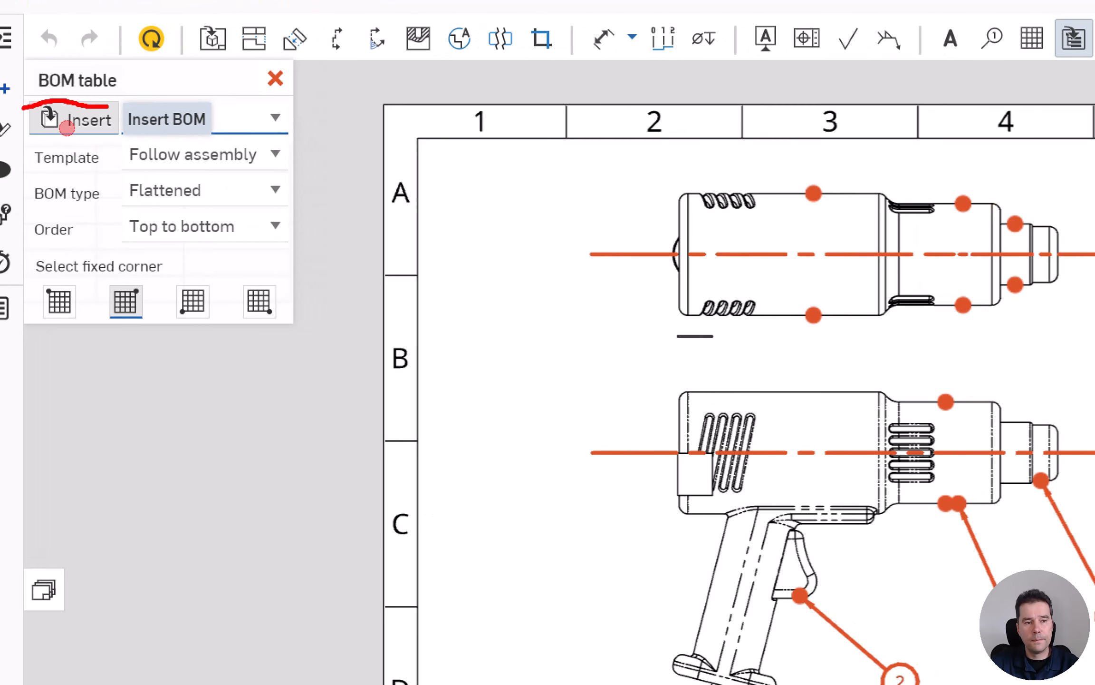
drag(24, 108, 99, 112)
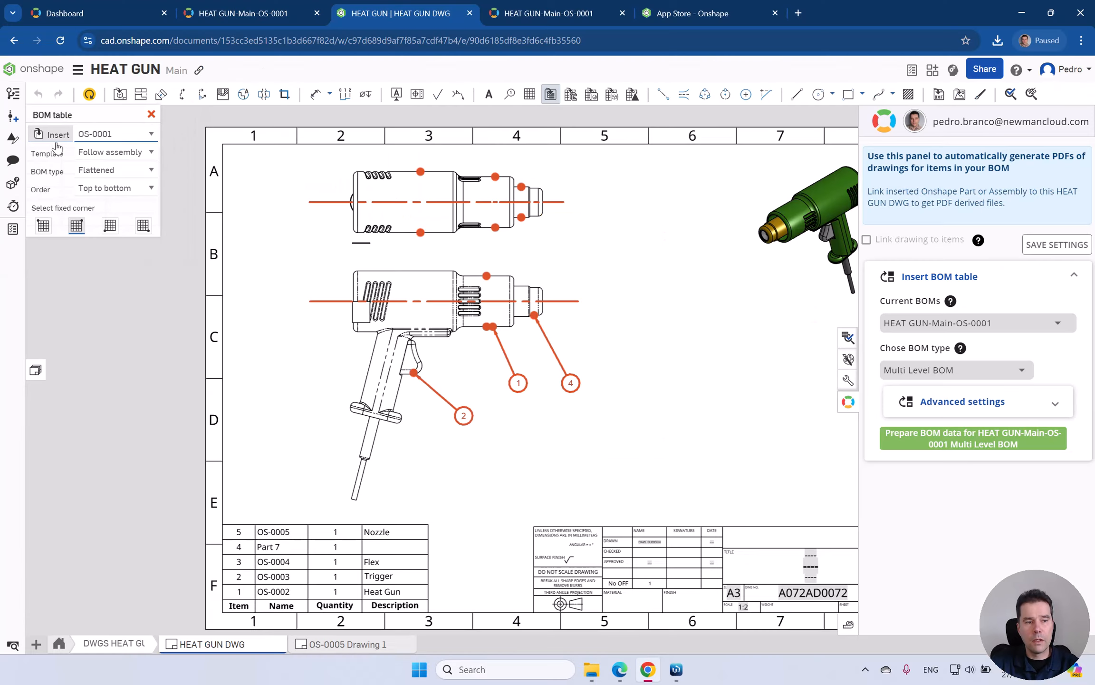
click(71, 124)
click(288, 180)
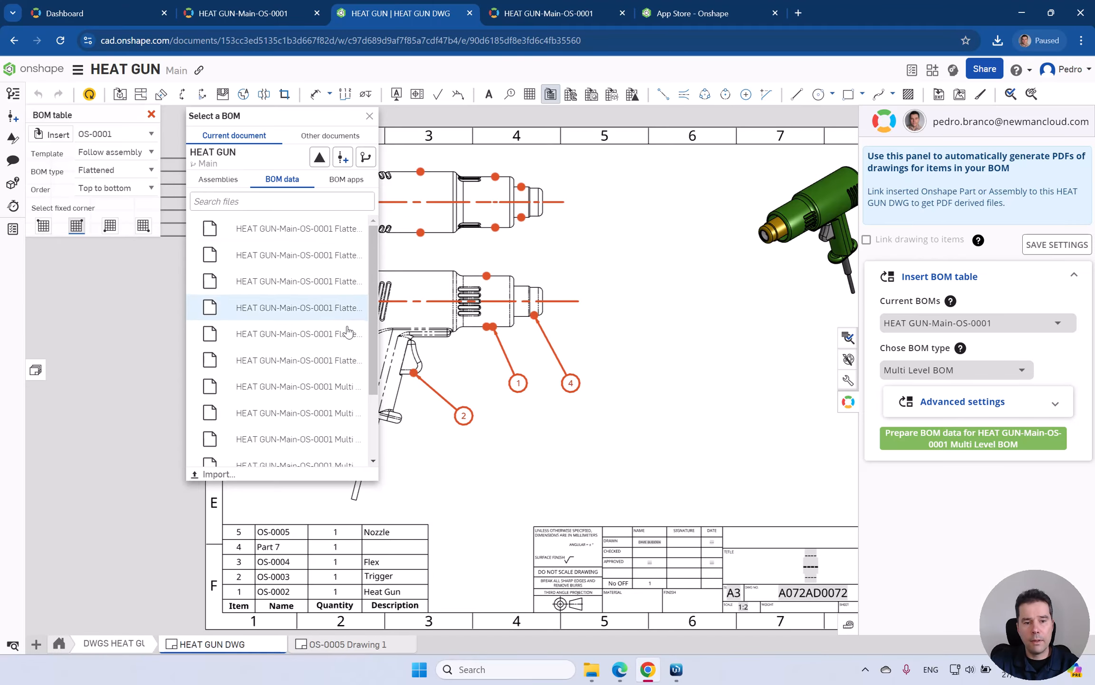
scroll(447, 621, down, 3)
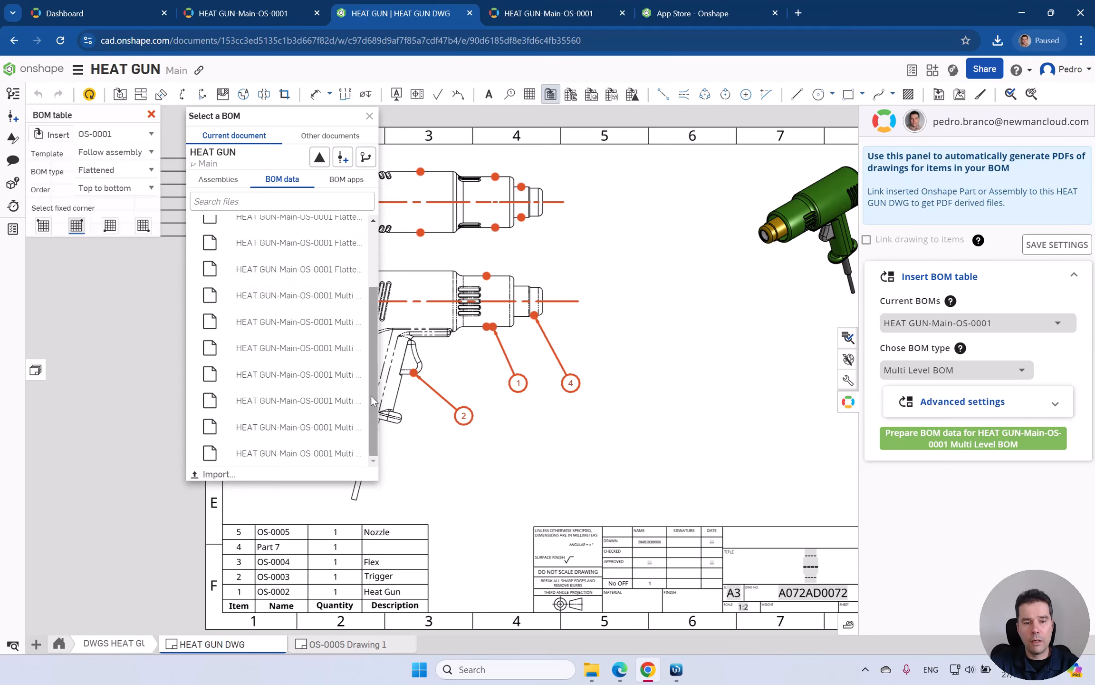
click(296, 454)
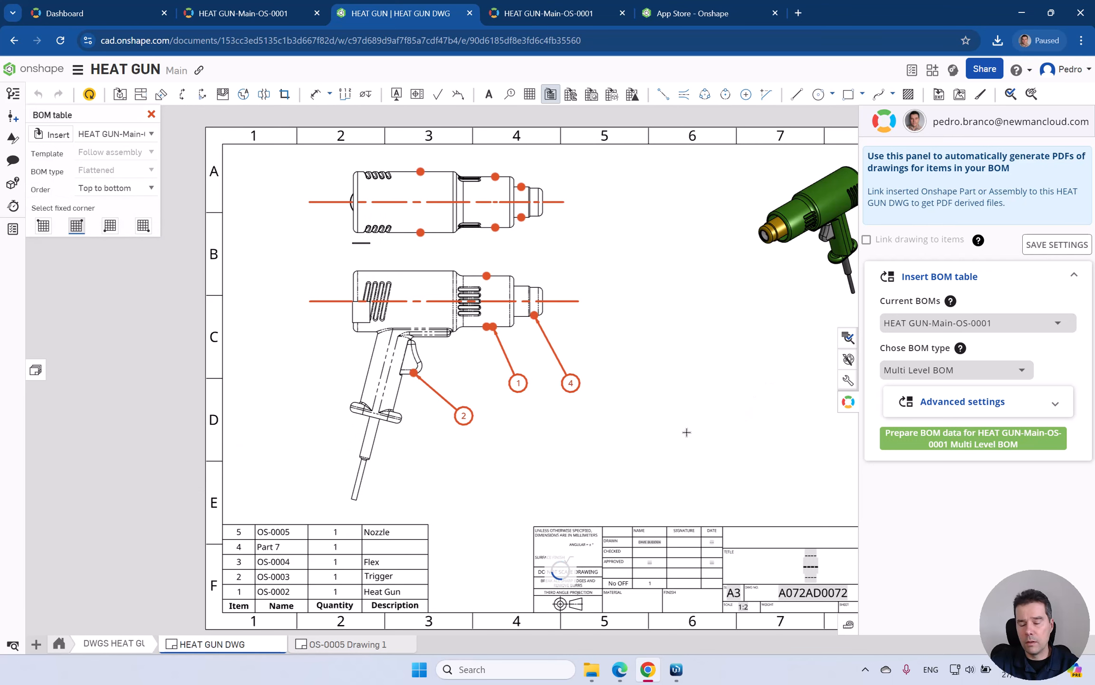
click(666, 399)
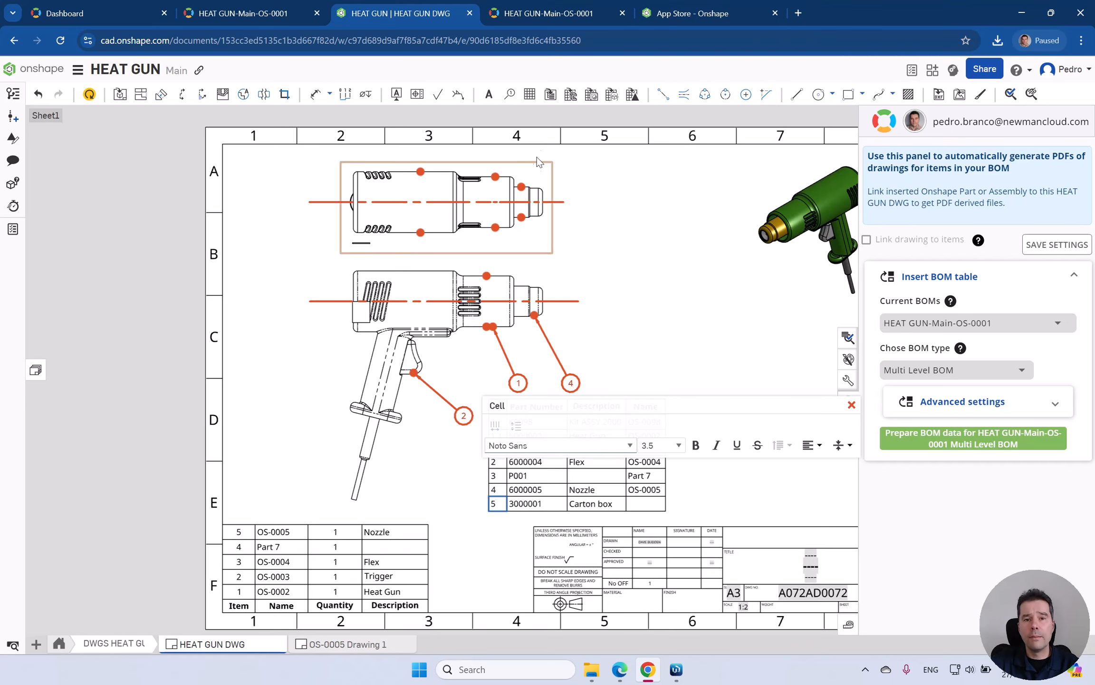
Step: Switch to the HEAT GUN-Main-OS-0001 BOM in OpenBOM and view the nozzle's 6000005.PDF drawing, closing it when done
click(543, 18)
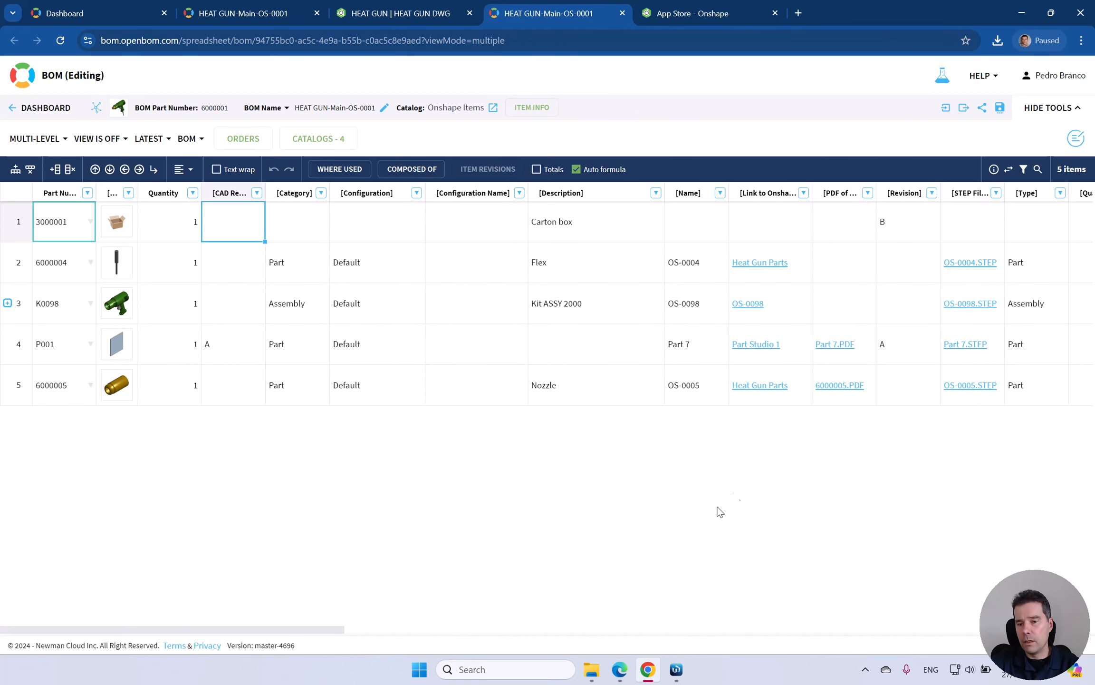
click(838, 386)
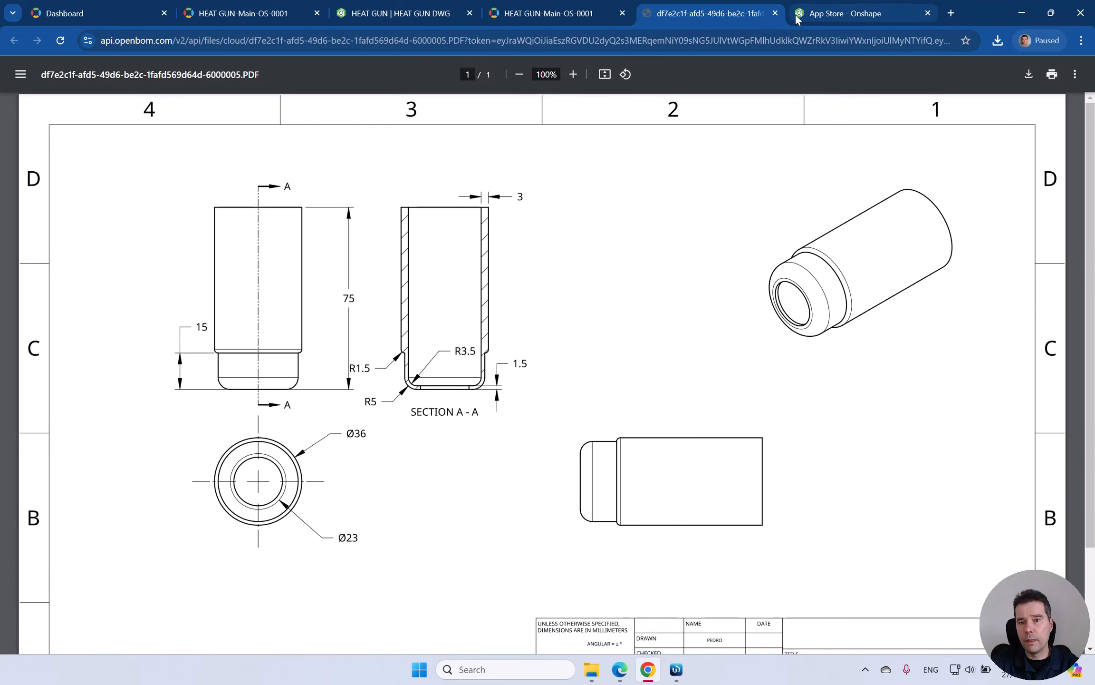
click(775, 13)
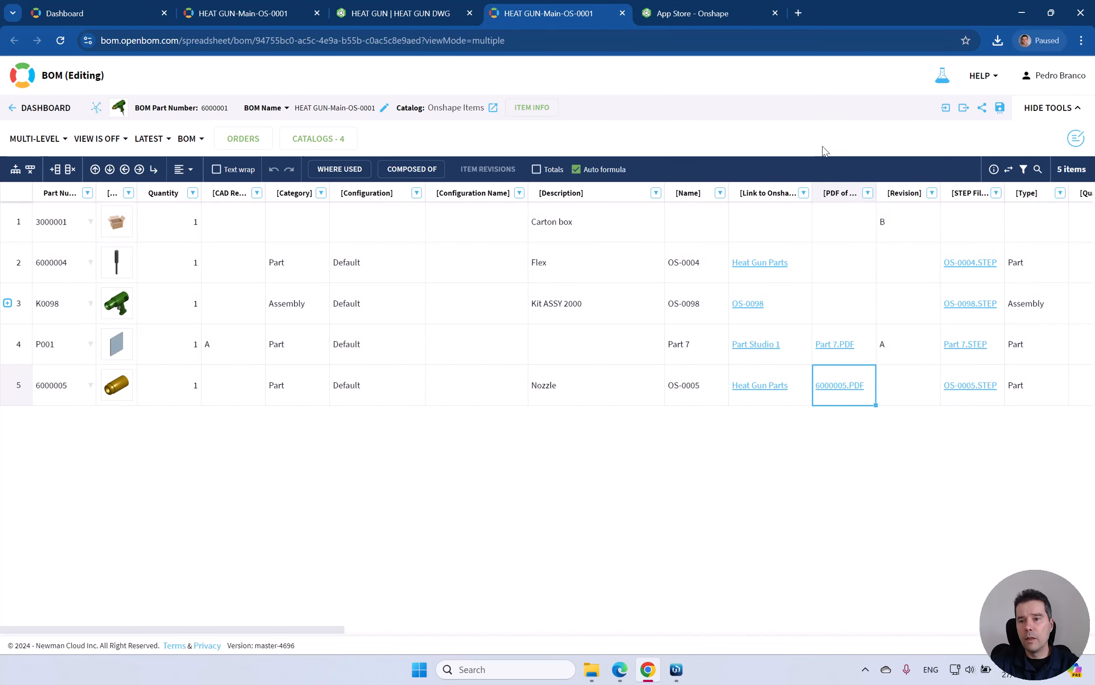
Step: Export the BOM with all properties to Excel as a ZIP including its stored files, and inspect the downloaded archive's contents
click(962, 108)
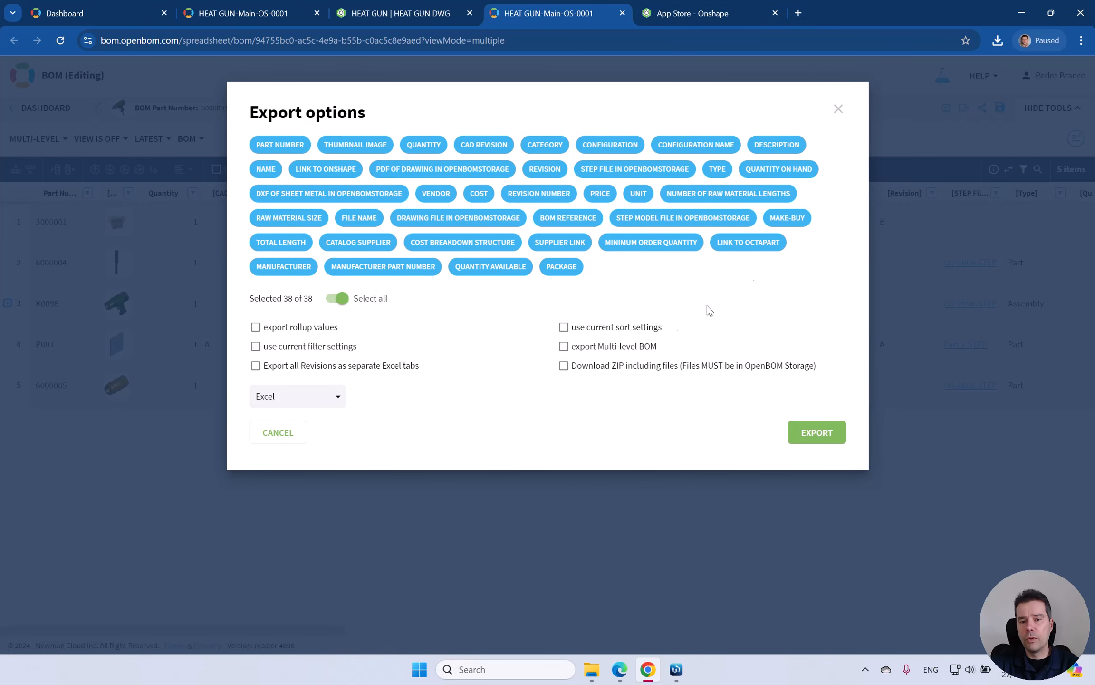
click(594, 366)
click(821, 435)
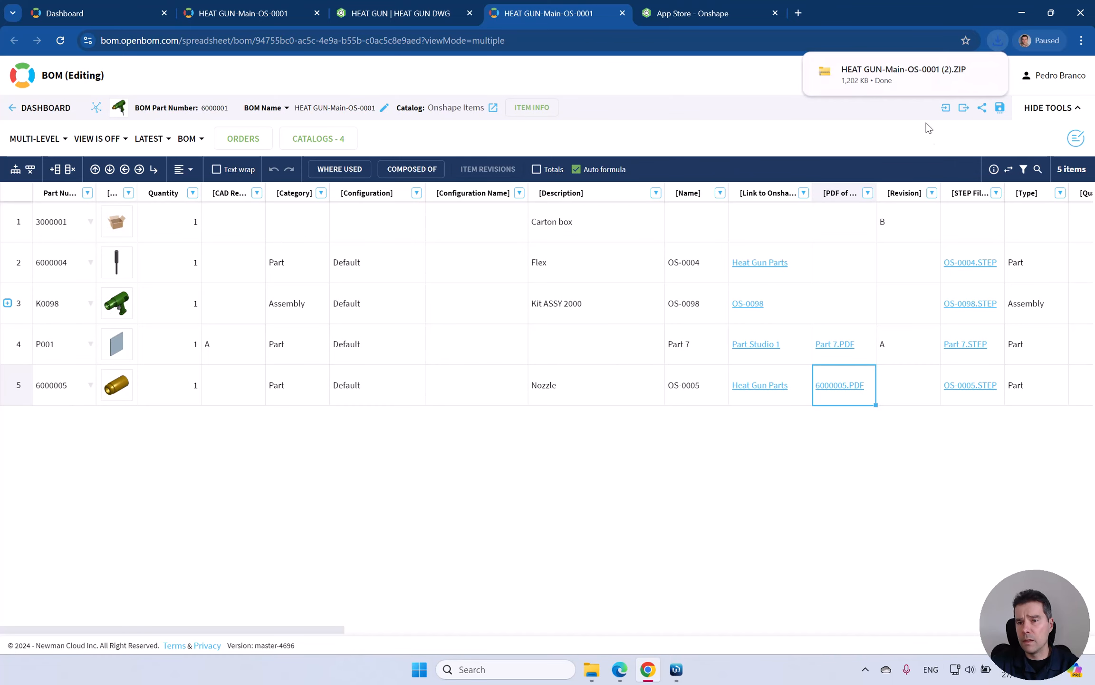
click(875, 85)
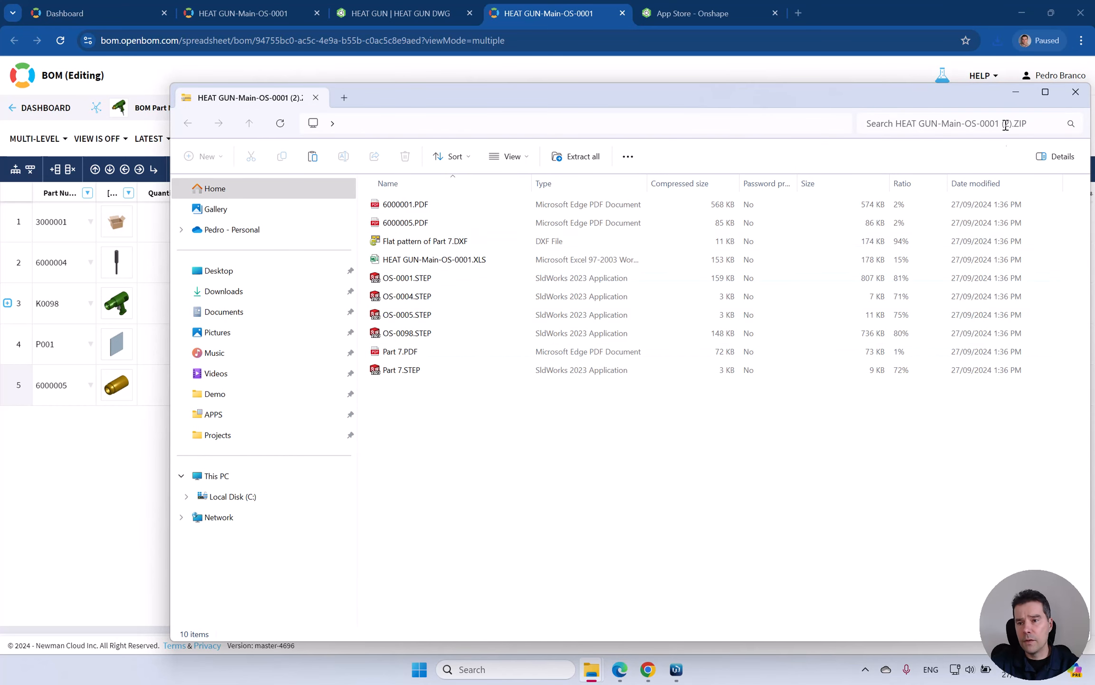
click(1016, 93)
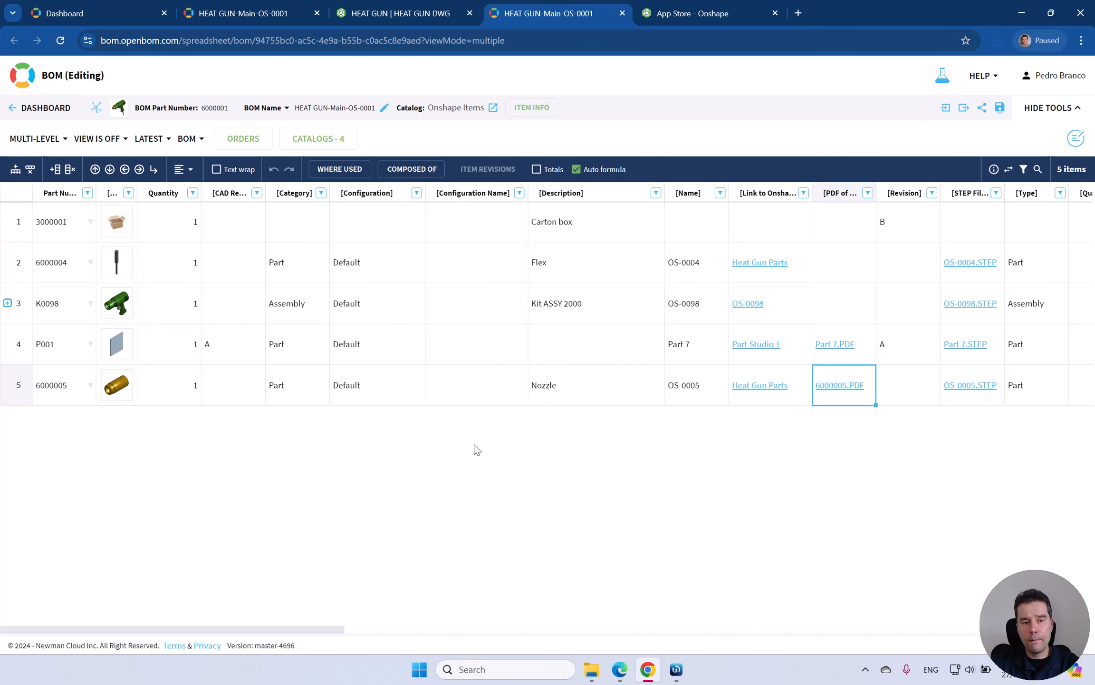